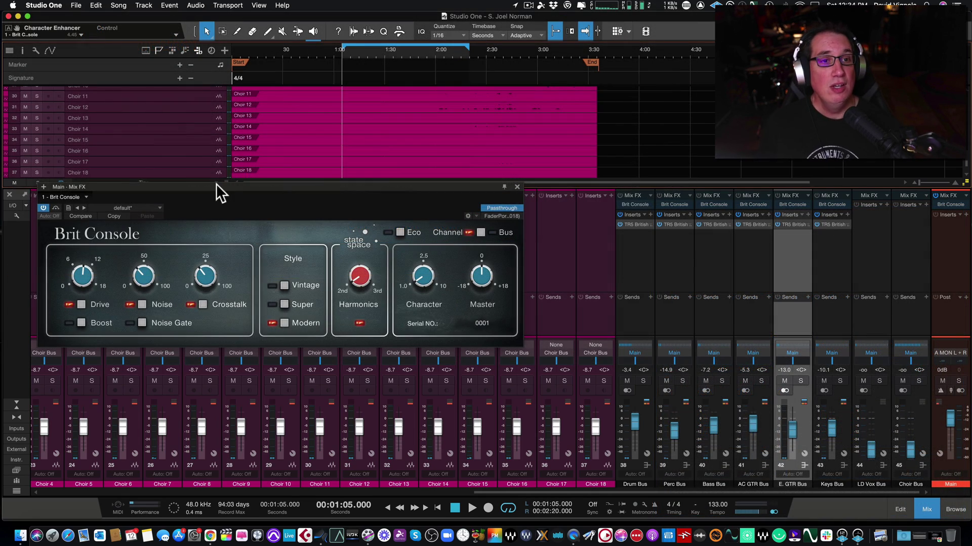
left_click_drag(217, 177, 217, 172)
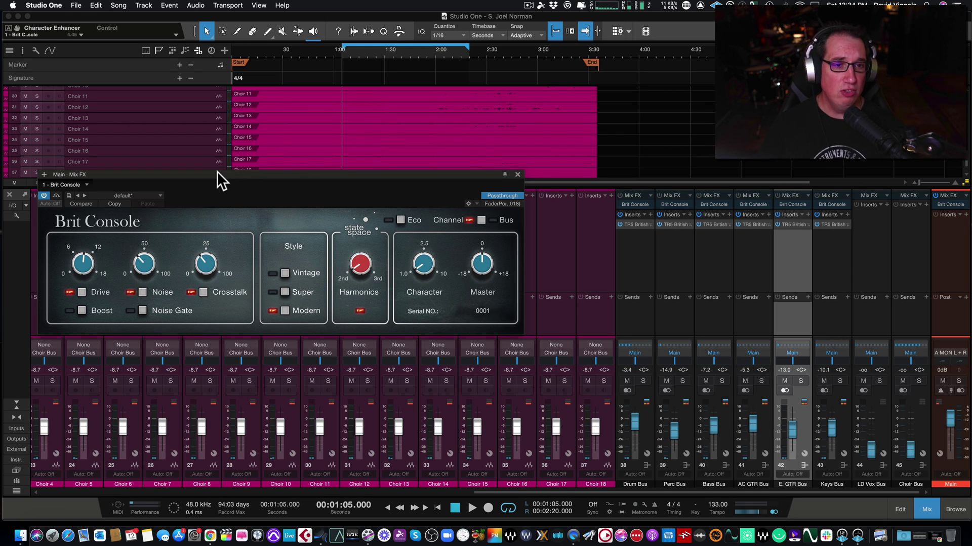
left_click_drag(215, 172, 218, 169)
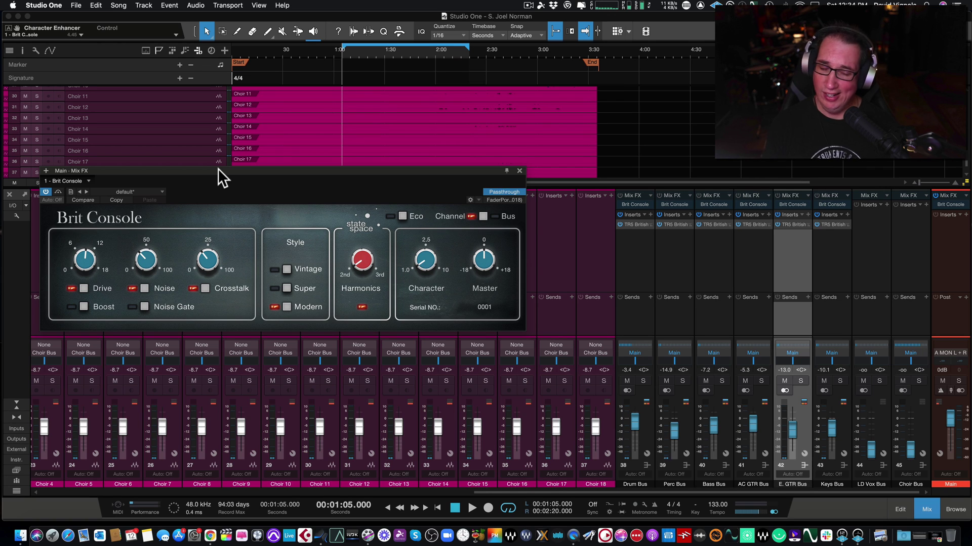
left_click_drag(218, 169, 224, 169)
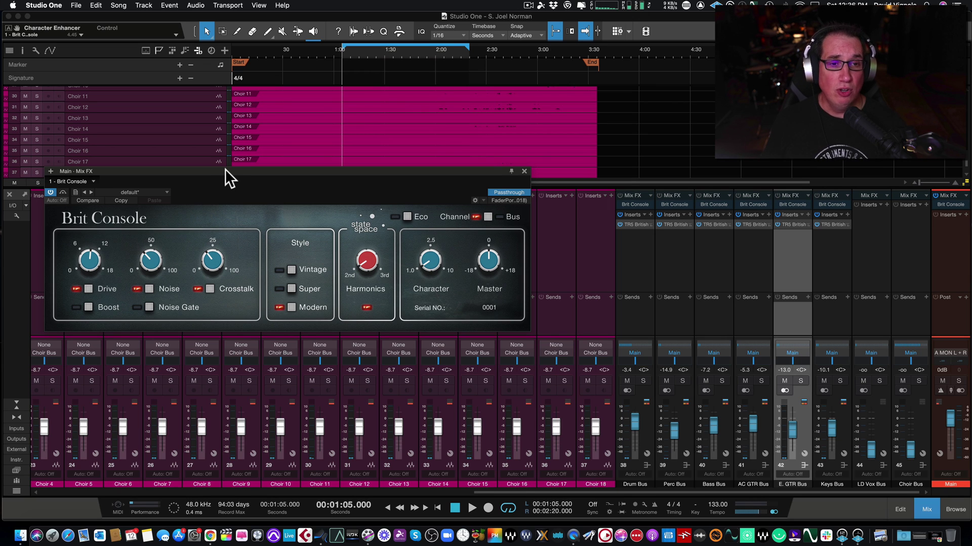
left_click_drag(226, 170, 241, 166)
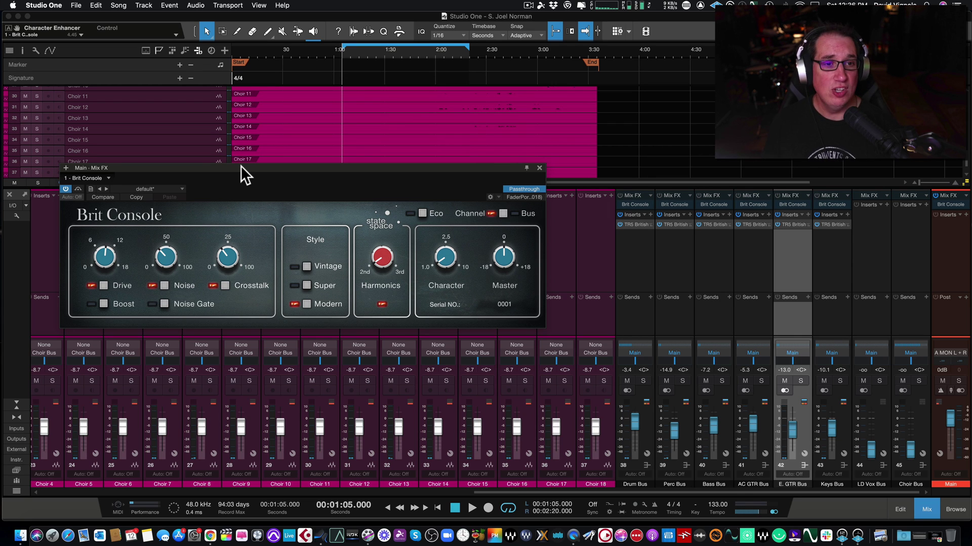
left_click_drag(241, 165, 235, 164)
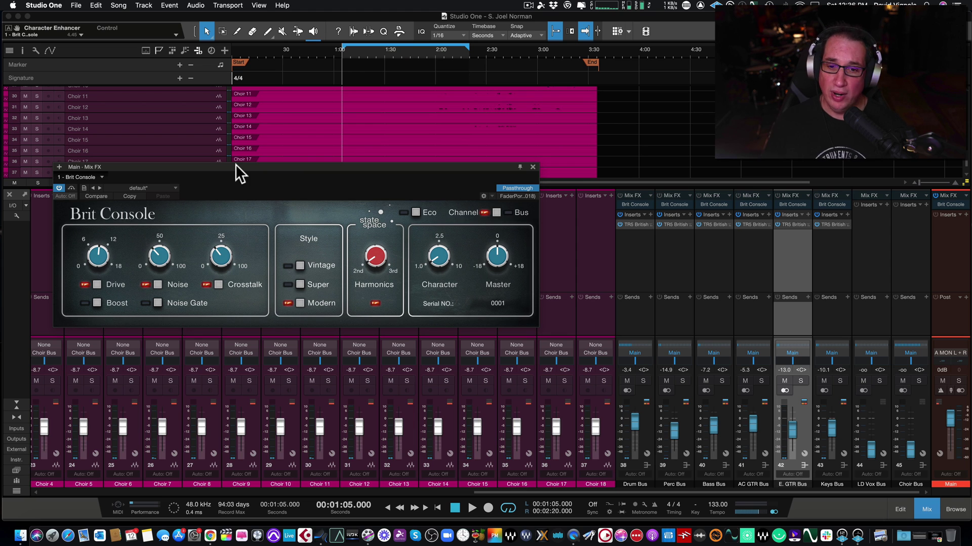
Close the Main channel's Brit Console window and look over the mixer channels from Kick to Choir Bus.
left_click(533, 166)
left_click_drag(562, 490, 25, 484)
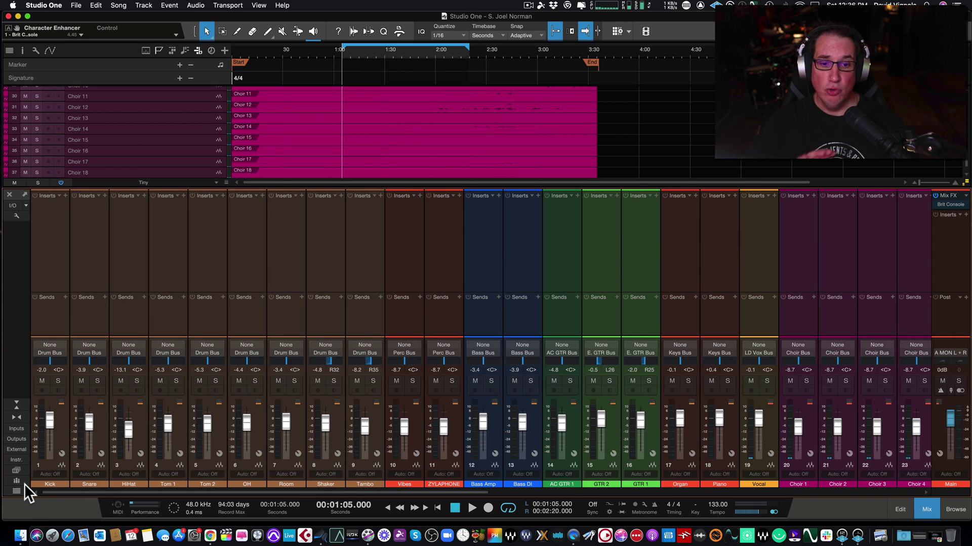
left_click_drag(141, 491, 632, 487)
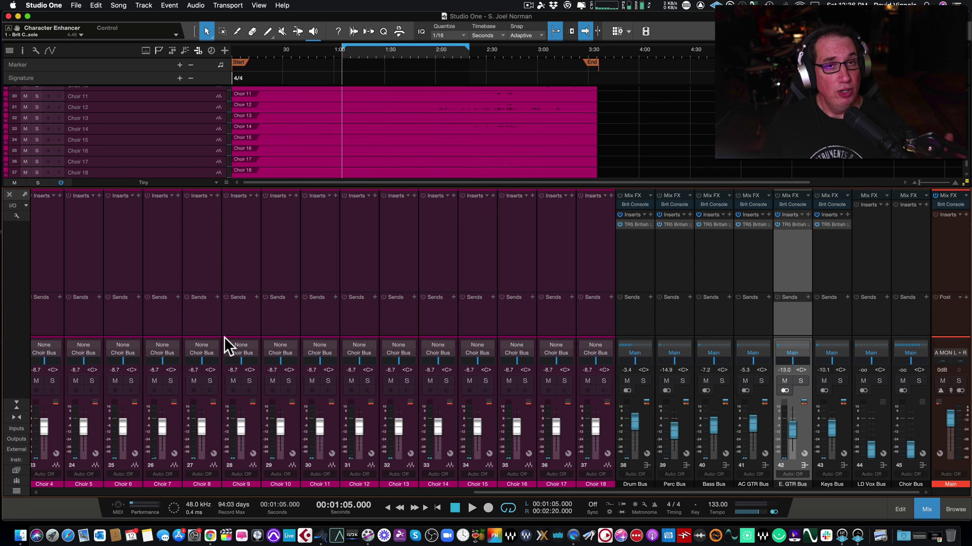
Go through the buses that carry Brit Console one by one, from Drum Bus to Keys Bus.
left_click(639, 311)
left_click(667, 311)
left_click(709, 308)
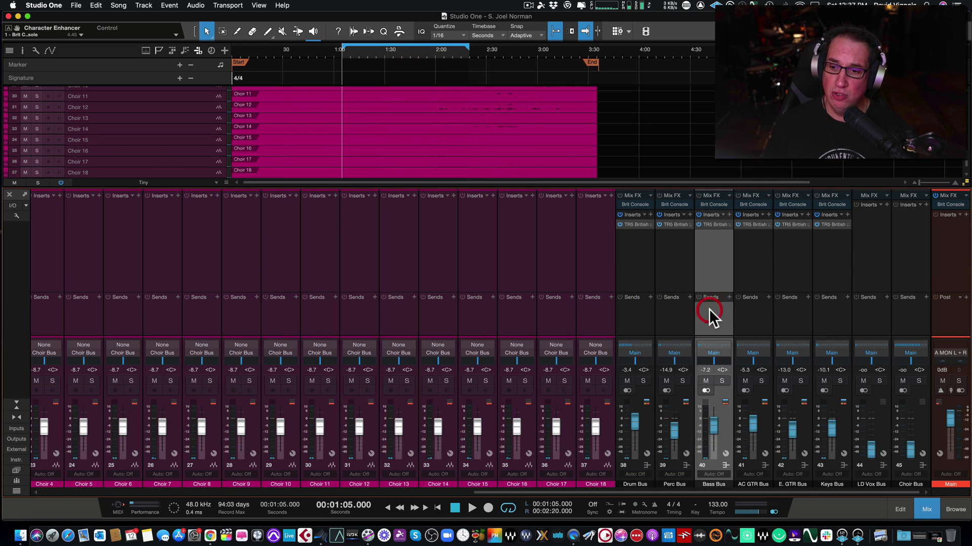
left_click(754, 321)
left_click(787, 317)
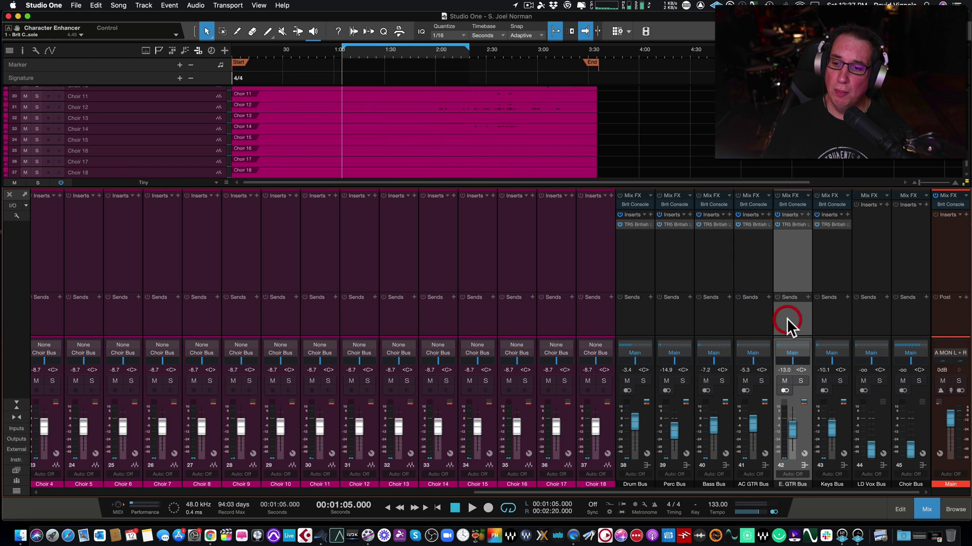
left_click(837, 307)
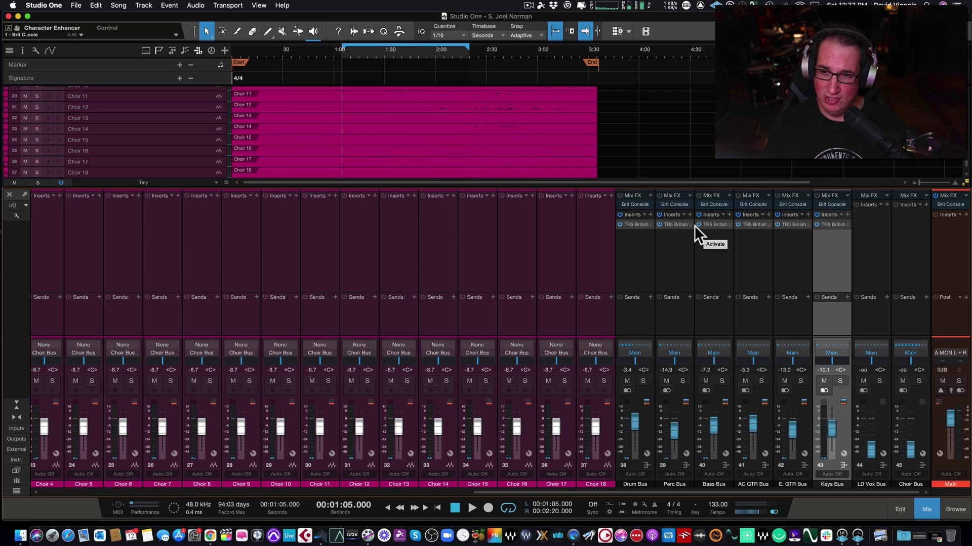
Reopen the Main channel's Brit Console Mix FX and place its window over the choir channels.
left_click(950, 204)
left_click_drag(266, 168, 256, 190)
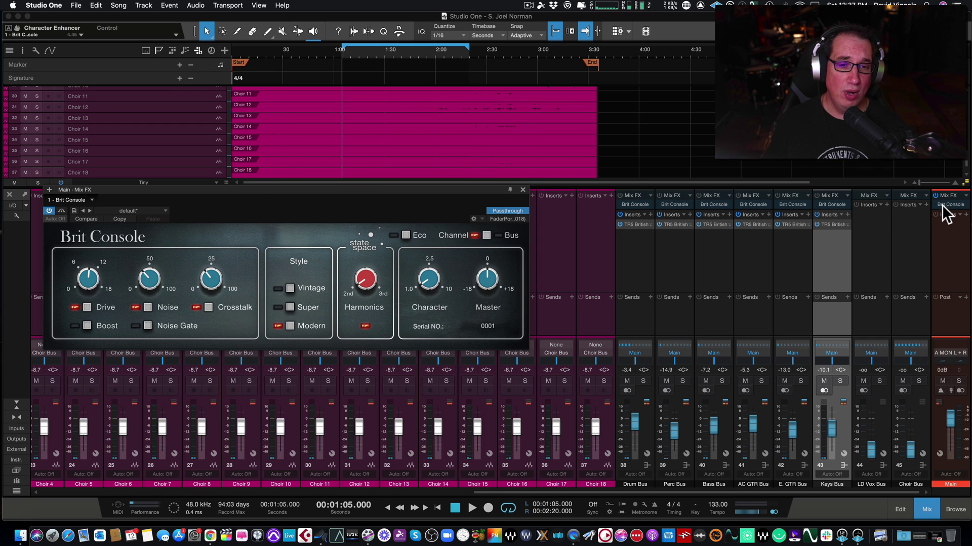
left_click_drag(260, 190, 276, 193)
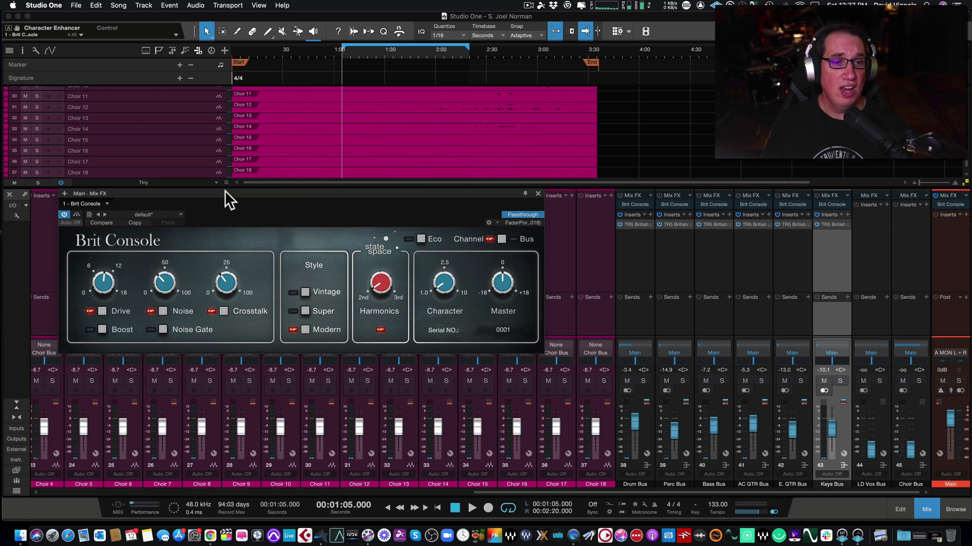
left_click_drag(225, 189, 223, 181)
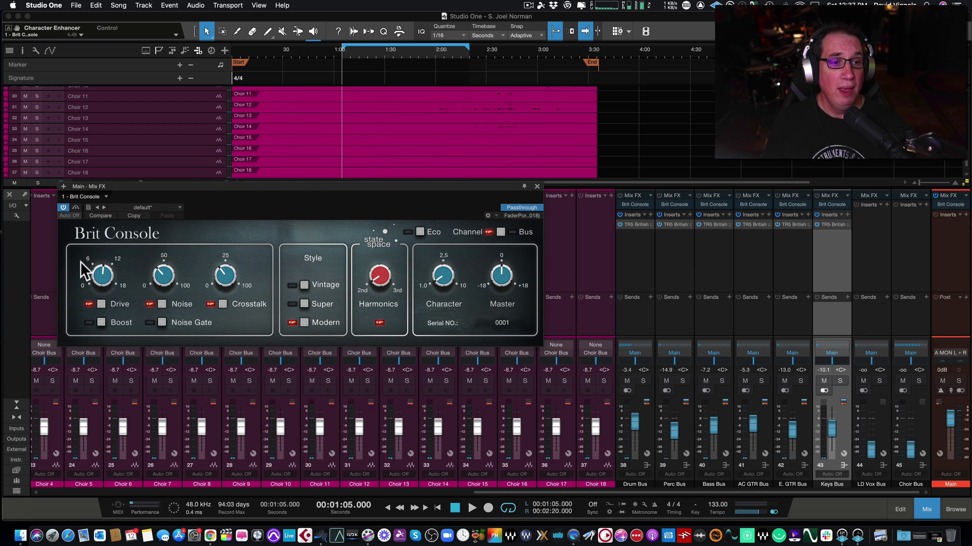
Try out Brit Console's Drive and Boost switches, leaving Drive on and Boost off.
mouse_move(101, 275)
left_mouse_down()
mouse_move(98, 322)
mouse_move(107, 217)
mouse_move(108, 278)
left_mouse_up()
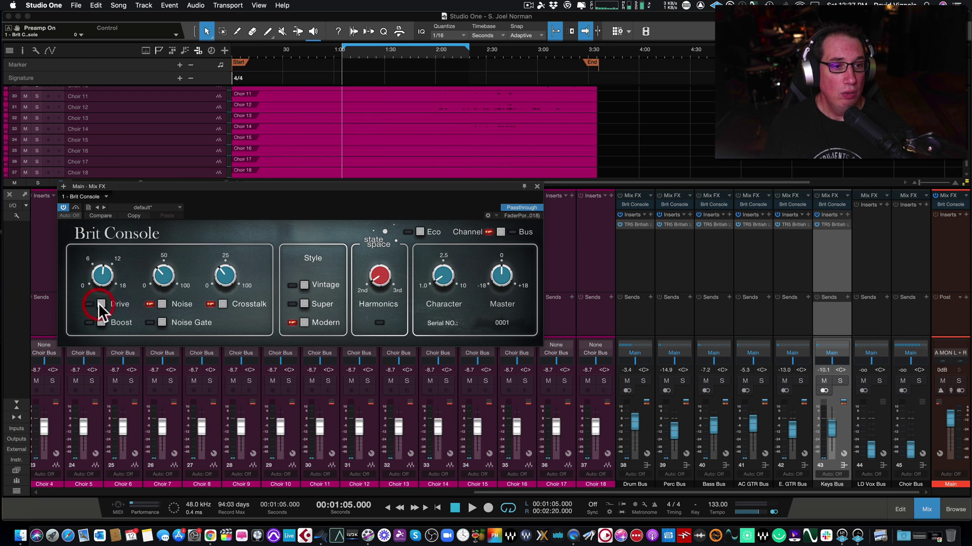
left_click(99, 322)
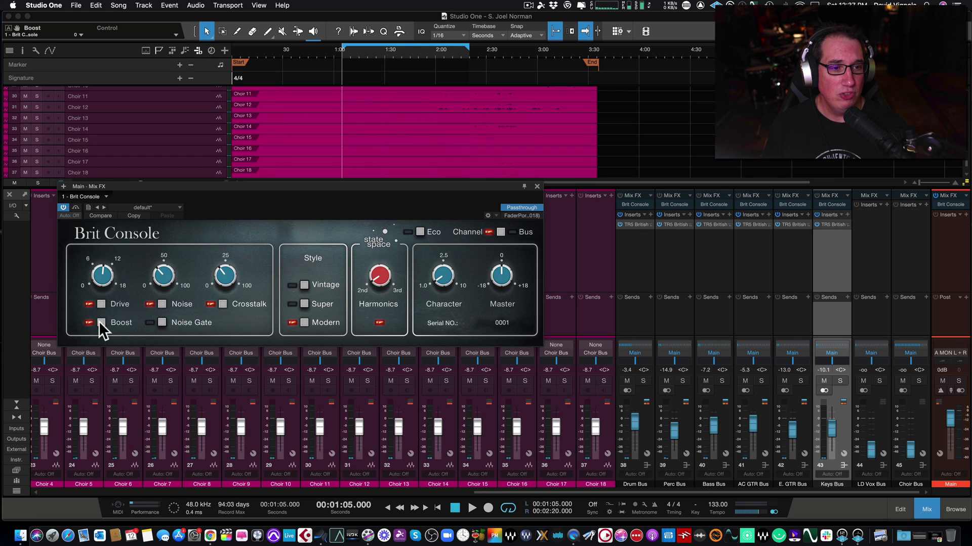
left_click(99, 321)
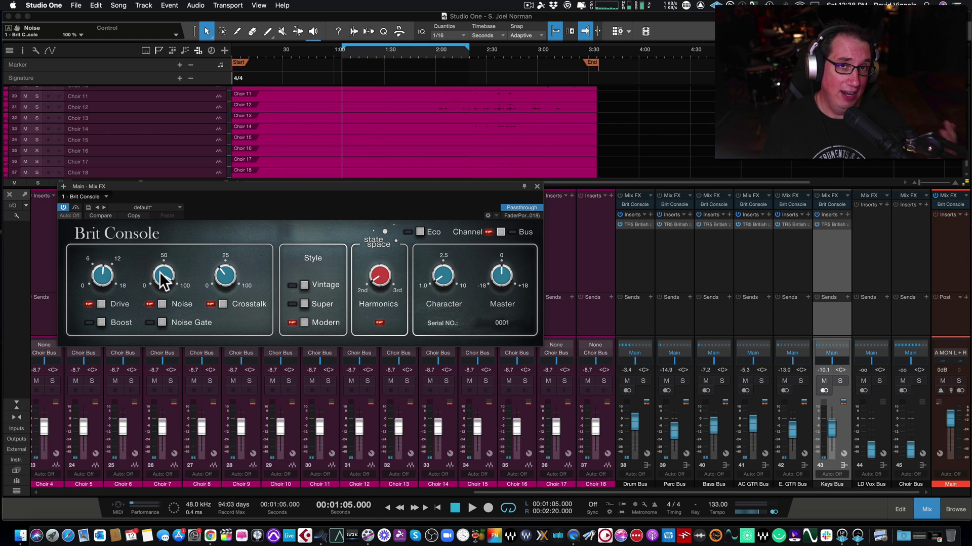
Set Brit Console's Noise to 40% and try the Noise Gate, switching it on and back off.
left_click_drag(165, 275, 160, 320)
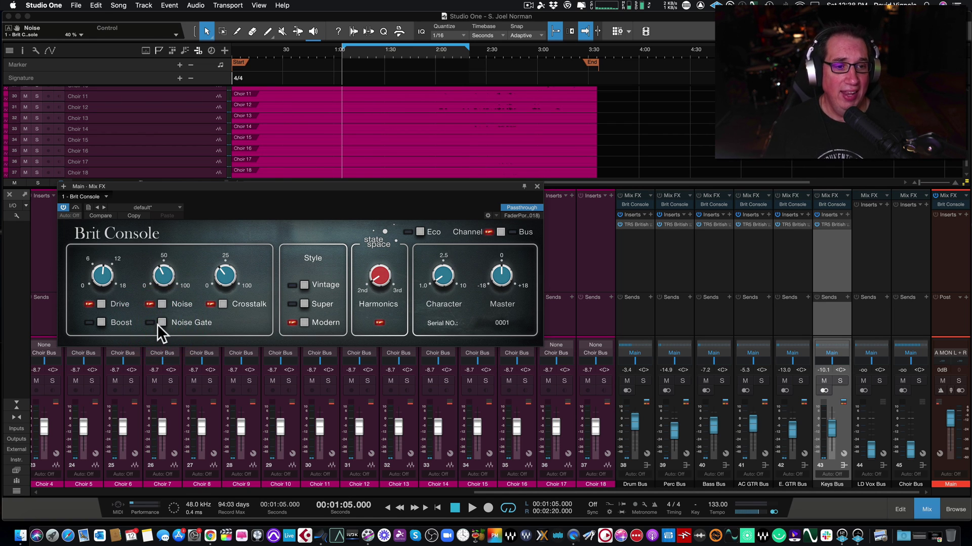
left_click(158, 322)
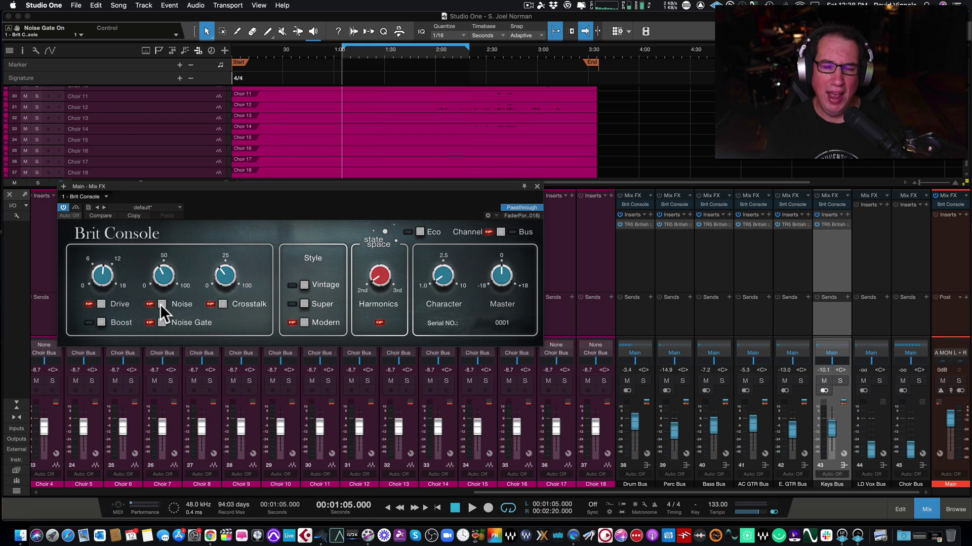
left_click(161, 322)
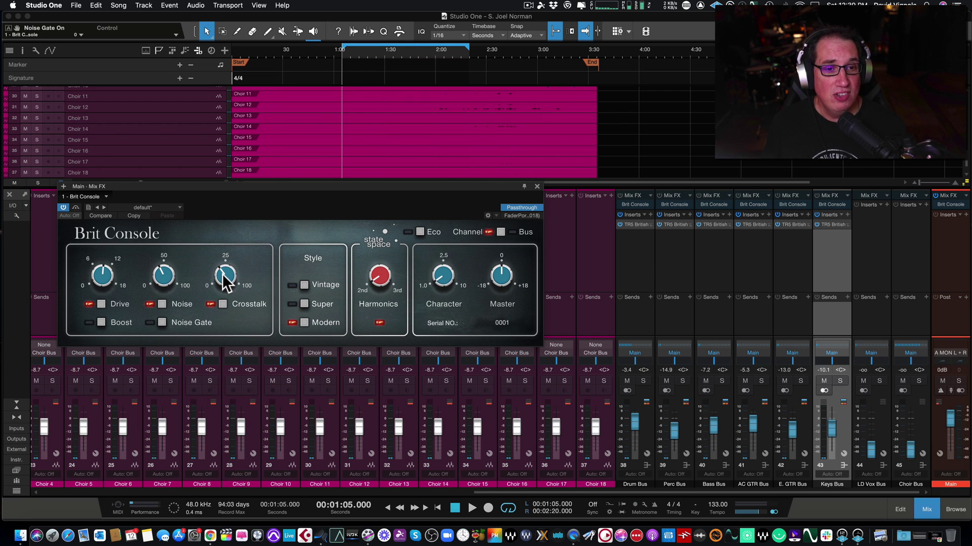
Lower Brit Console's Crosstalk to 0%.
mouse_move(224, 283)
left_mouse_down()
mouse_move(220, 276)
mouse_move(211, 288)
mouse_move(227, 274)
mouse_move(231, 248)
mouse_move(222, 289)
left_mouse_up()
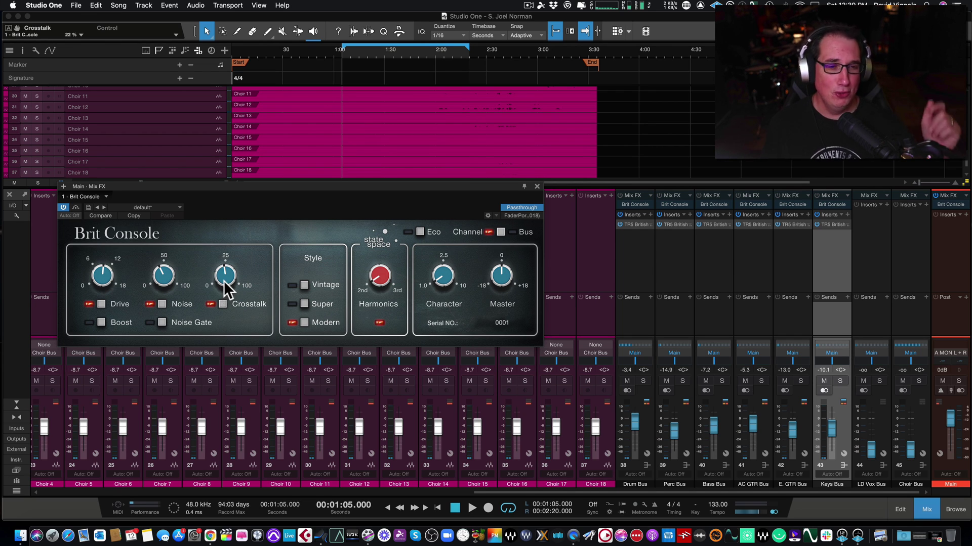
left_click_drag(223, 281, 216, 290)
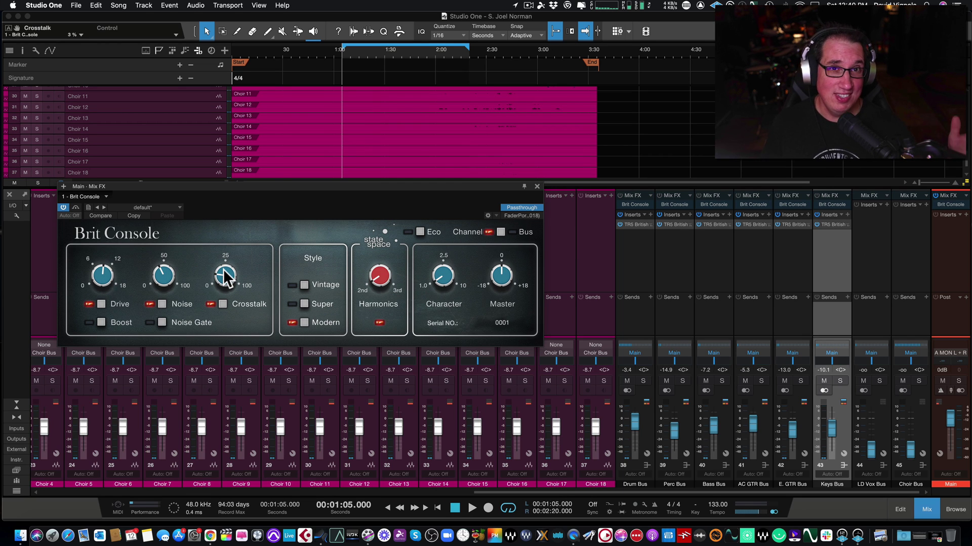
left_click_drag(222, 272, 219, 276)
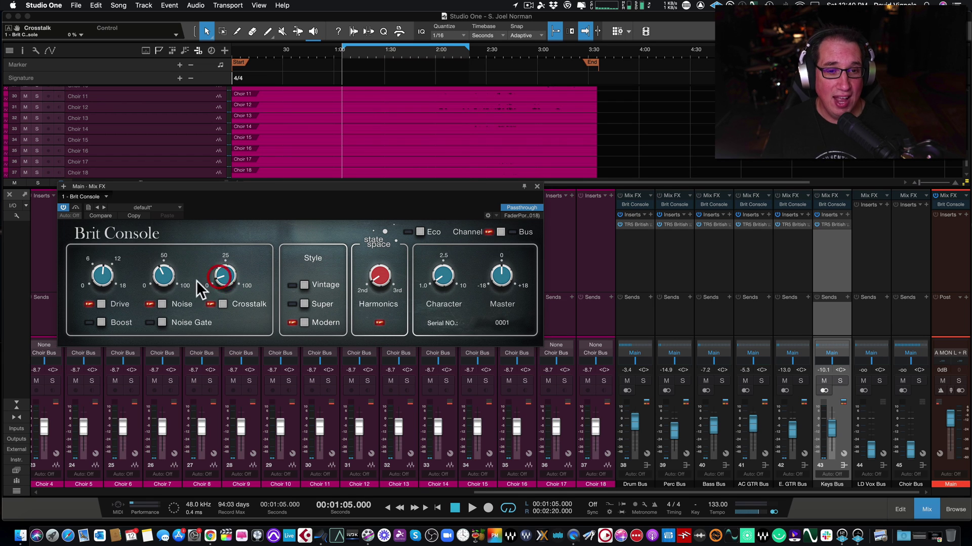
Try the Vintage and Super styles in Brit Console, returning the style to Modern.
left_click(303, 285)
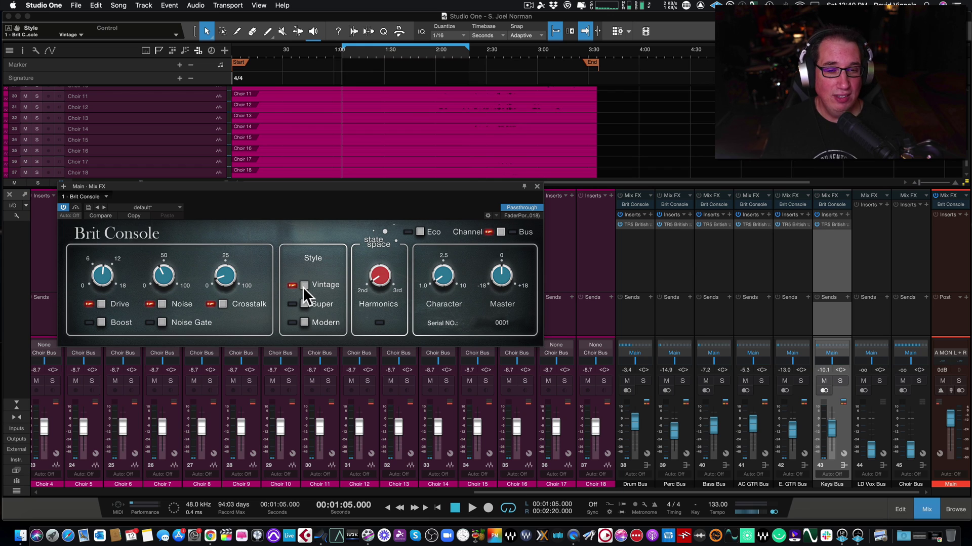
left_click(302, 302)
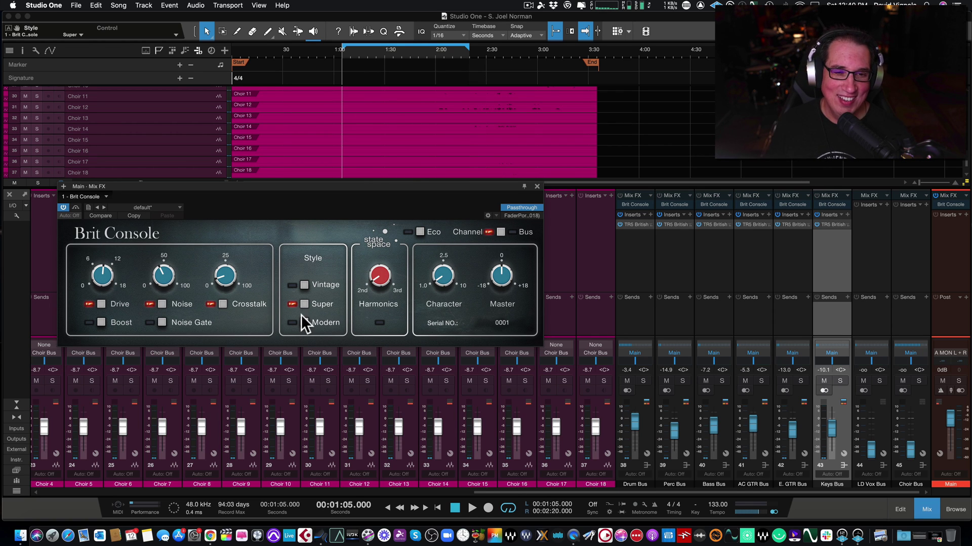
left_click(302, 317)
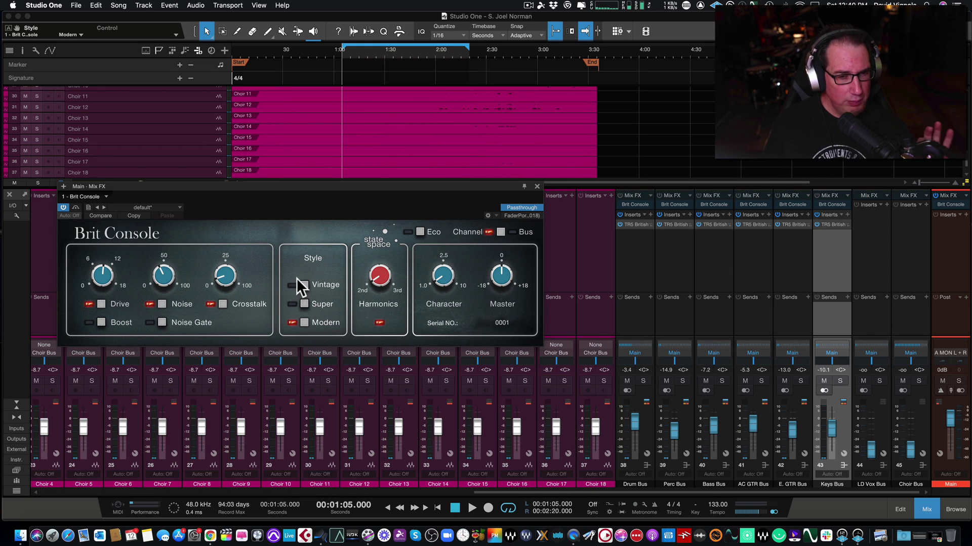
left_click(303, 304)
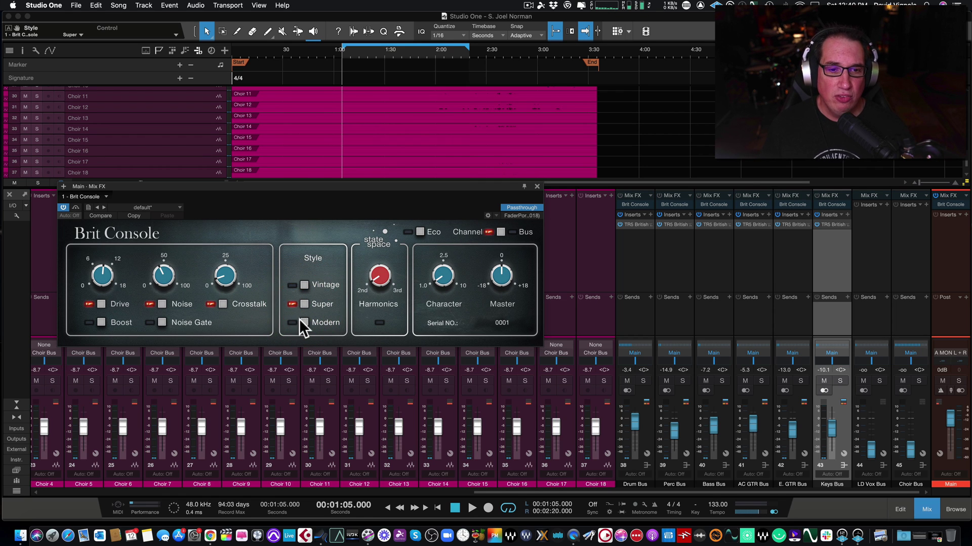
left_click(303, 322)
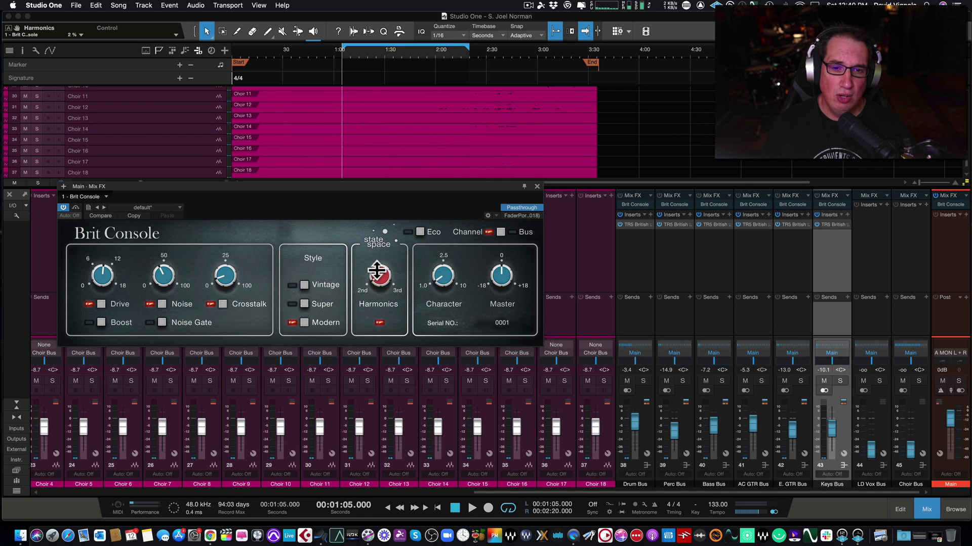
Set Brit Console's Harmonics to 0% and its Character to 3.84, after trying lower and higher Character amounts.
left_click_drag(380, 276, 373, 308)
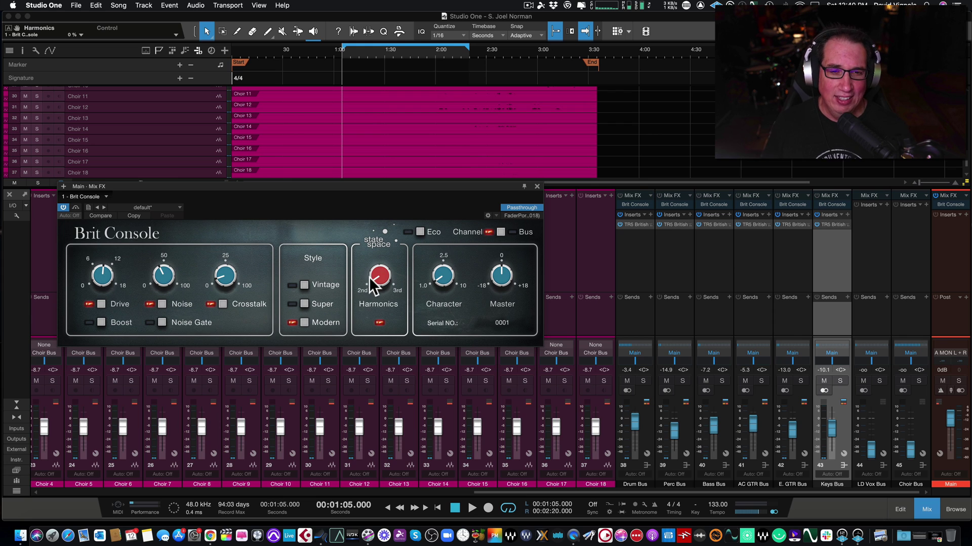
mouse_move(370, 278)
left_mouse_down()
mouse_move(374, 172)
mouse_move(375, 287)
left_mouse_up()
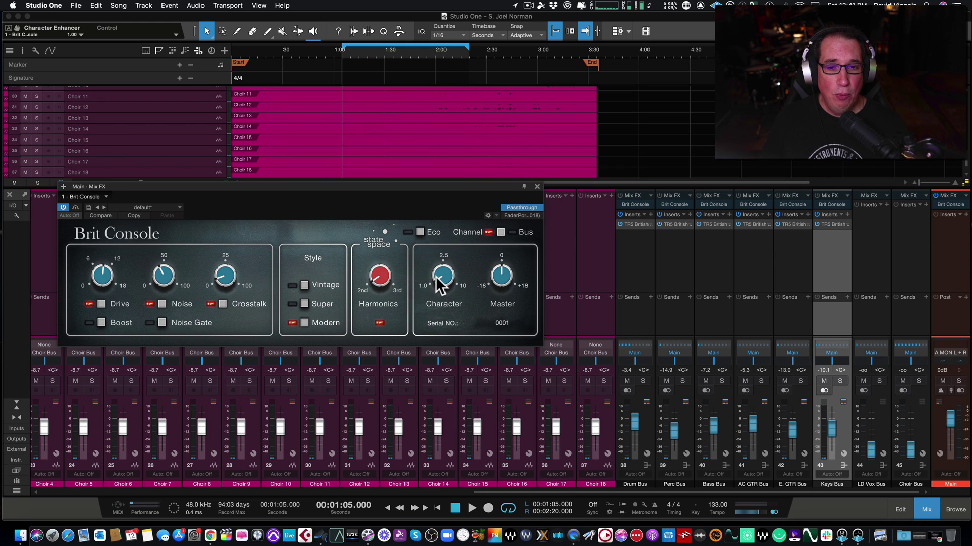
left_click_drag(436, 276, 433, 287)
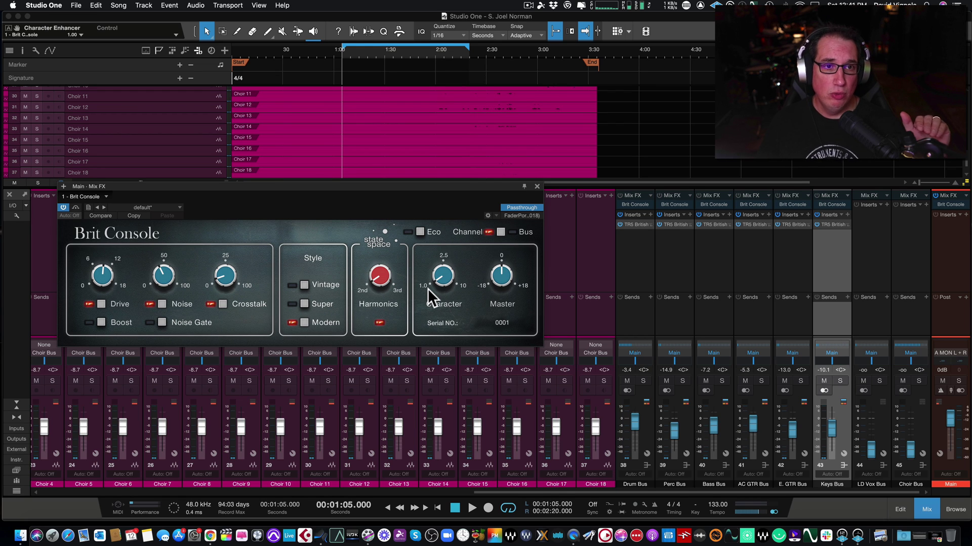
left_click_drag(435, 278, 438, 229)
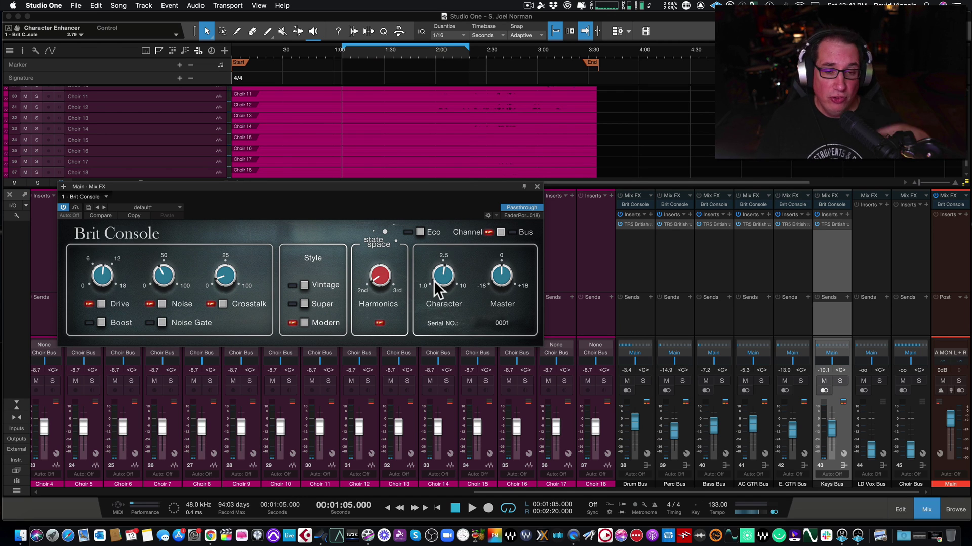
left_click_drag(442, 271, 445, 248)
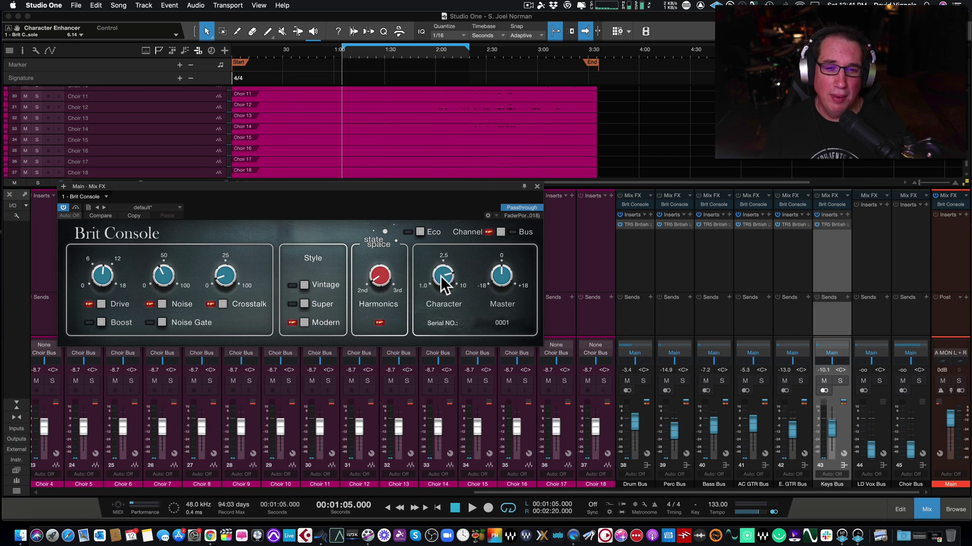
left_click_drag(441, 276, 433, 354)
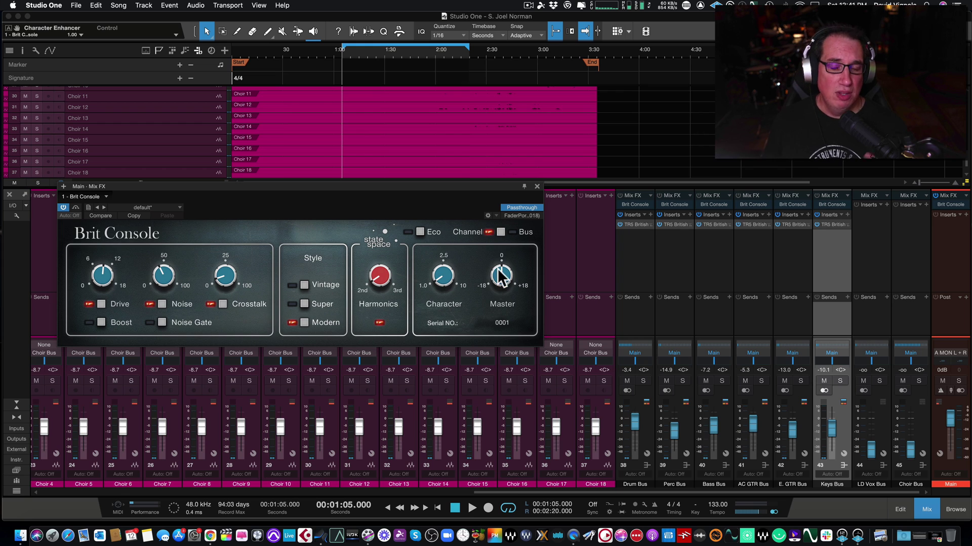
left_click_drag(440, 275, 450, 221)
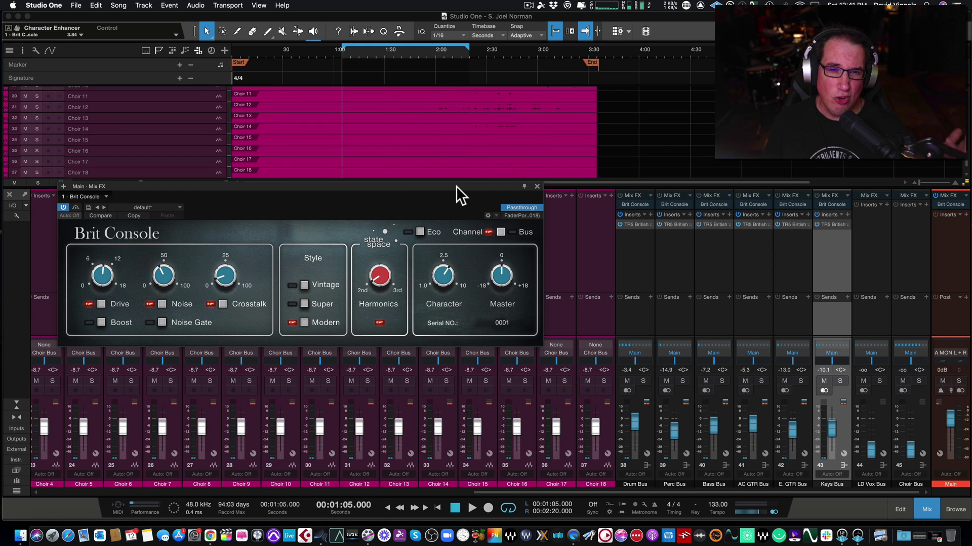
left_click_drag(456, 187, 476, 183)
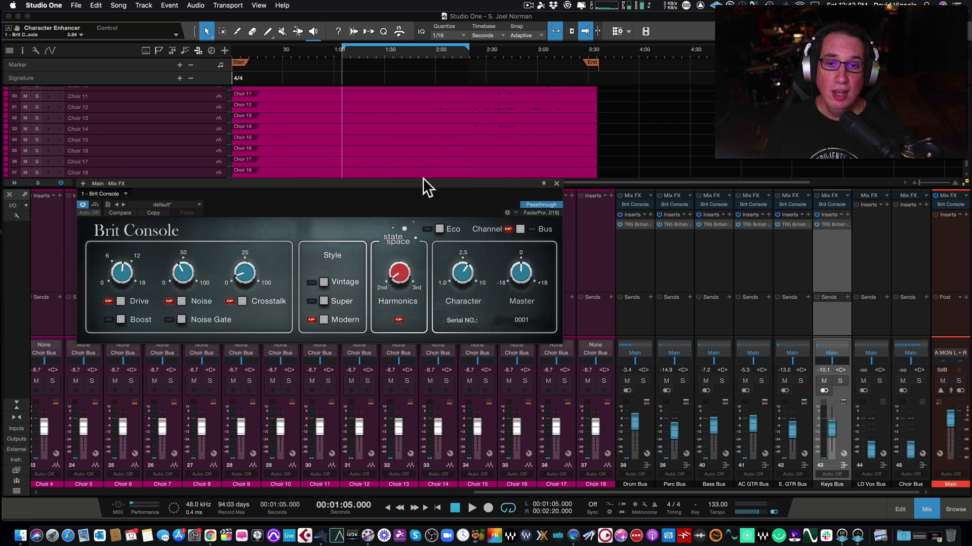
Set Brit Console's Drive to 10.26 dB and its Crosstalk to 7%.
left_click(120, 271)
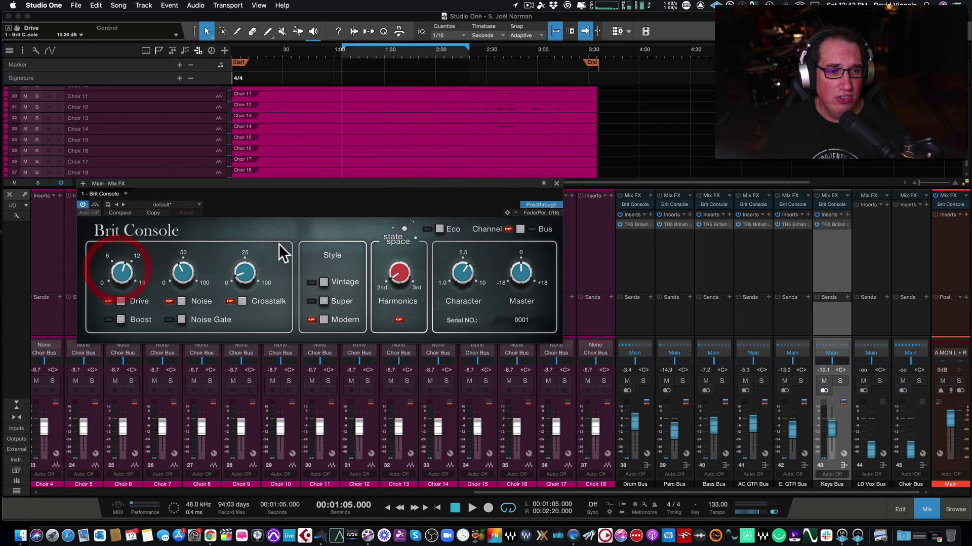
left_click(183, 271)
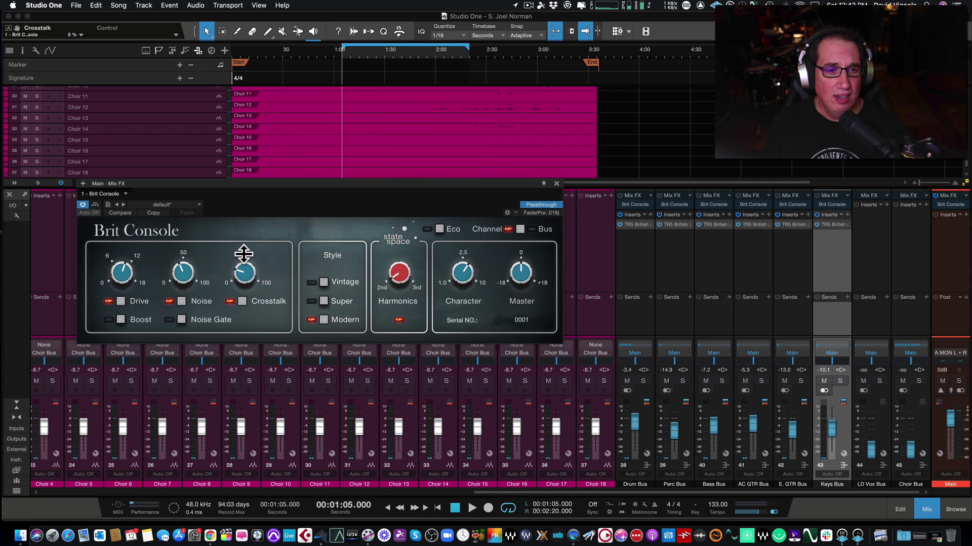
left_click(243, 254)
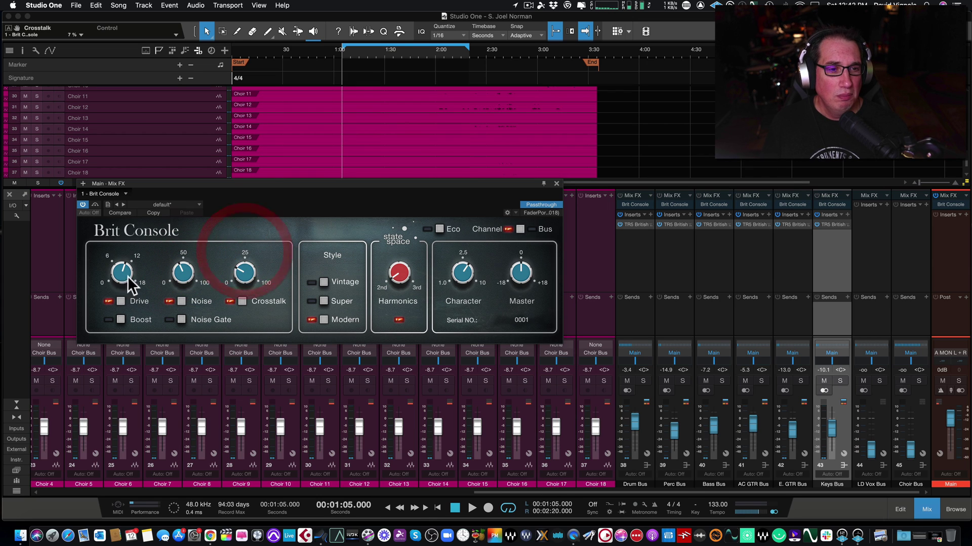
Switch Brit Console to the Vintage style and set its Character to 3.56.
left_click(323, 283)
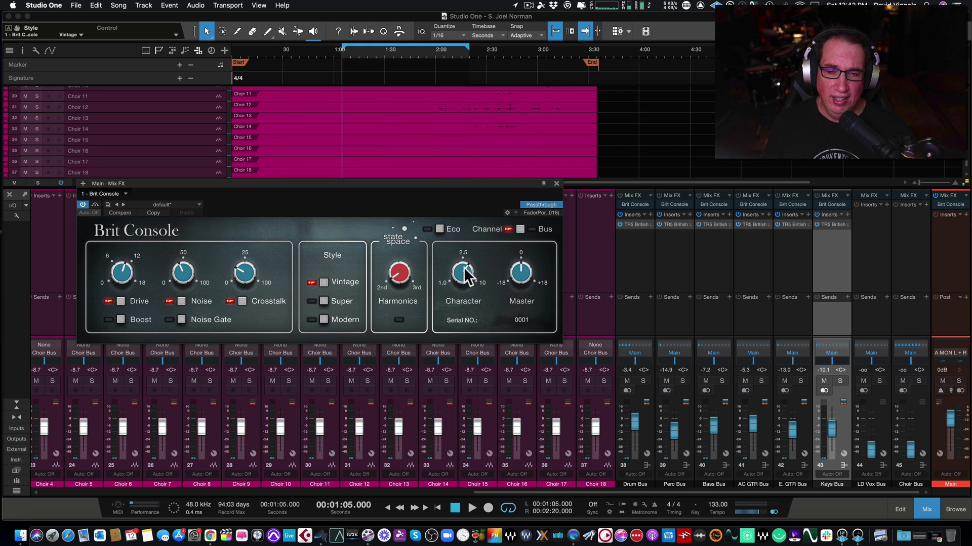
left_click_drag(462, 273, 462, 267)
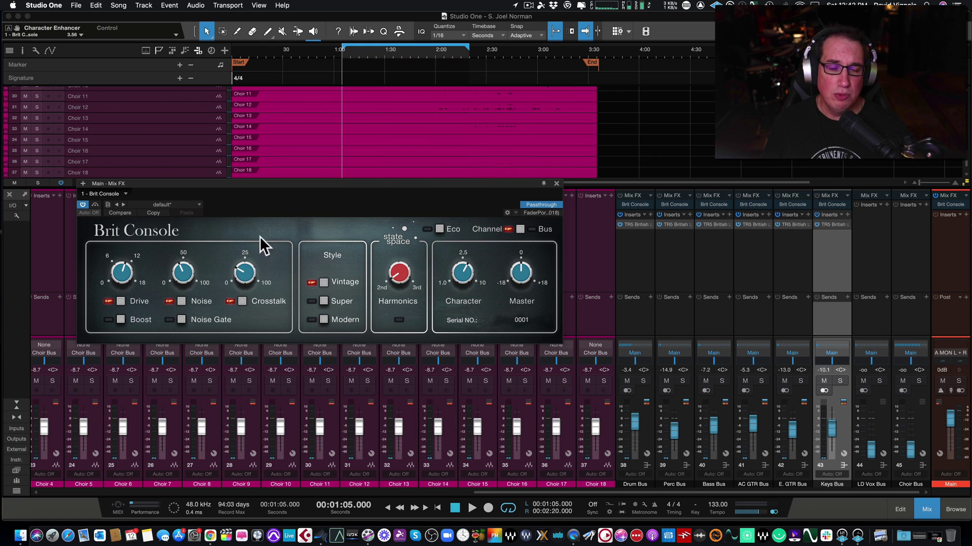
Try Brit Console's Bypass, switching it on and off with playback stopped and leaving it off.
left_click(94, 204)
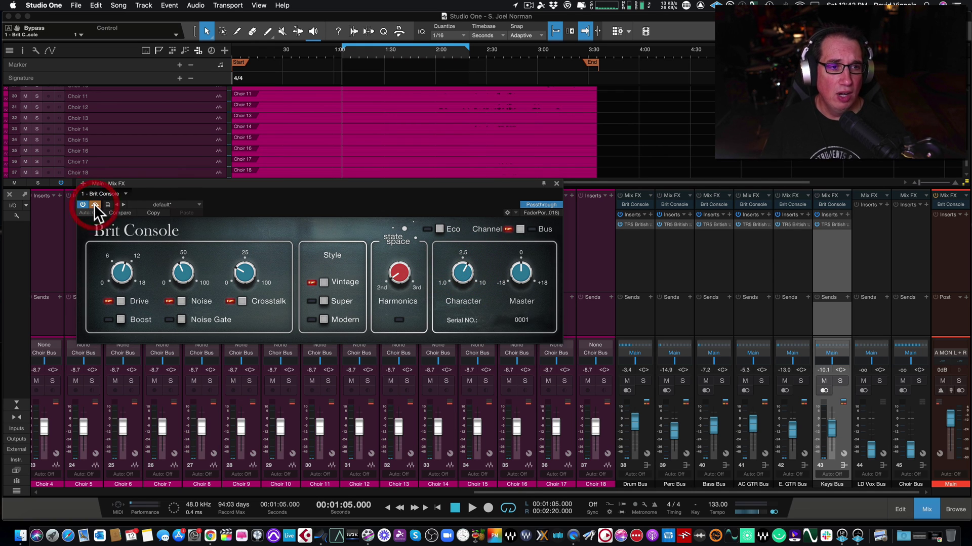
left_click(94, 204)
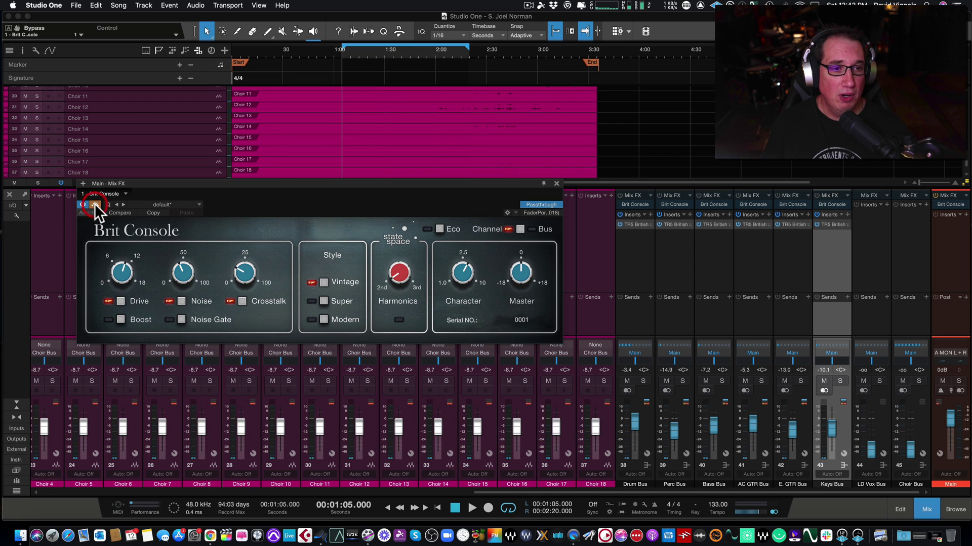
left_click(95, 203)
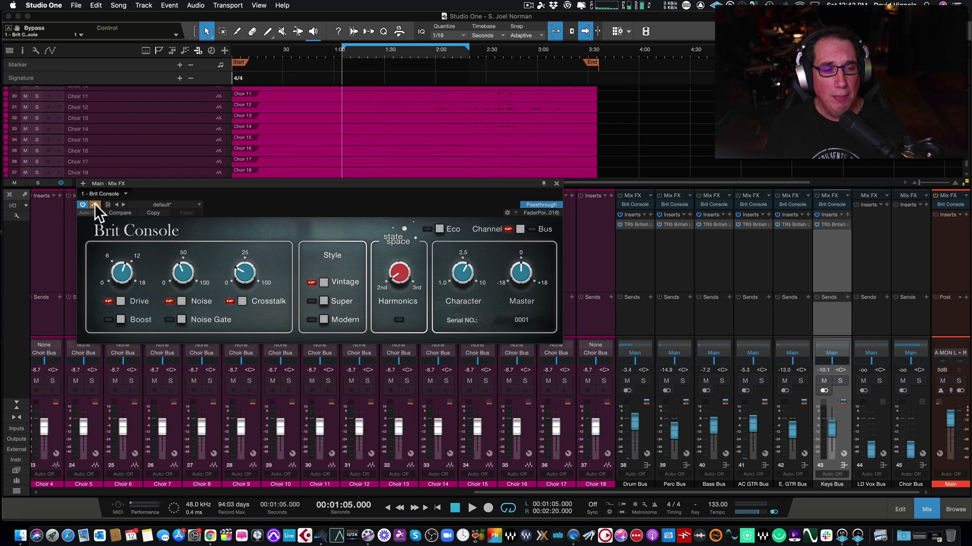
left_click(95, 203)
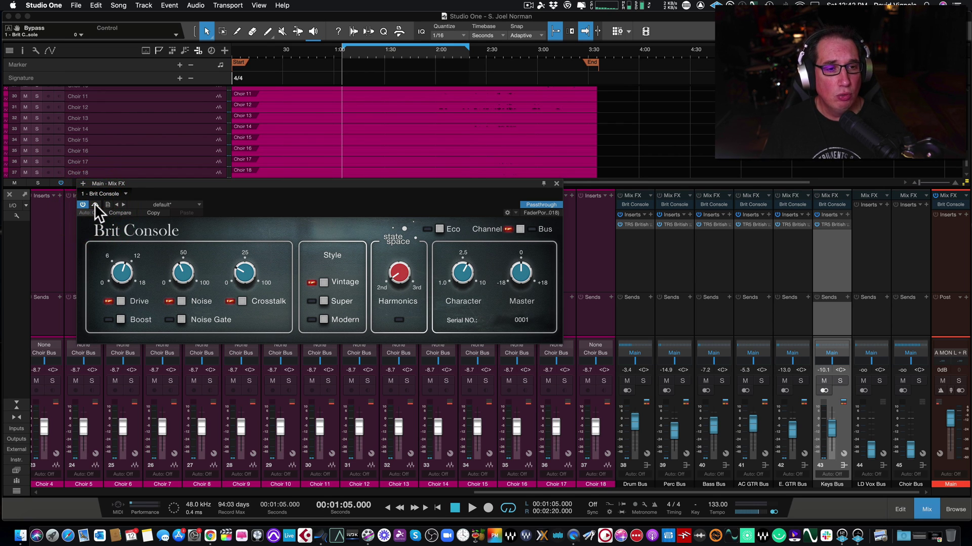
left_click(95, 204)
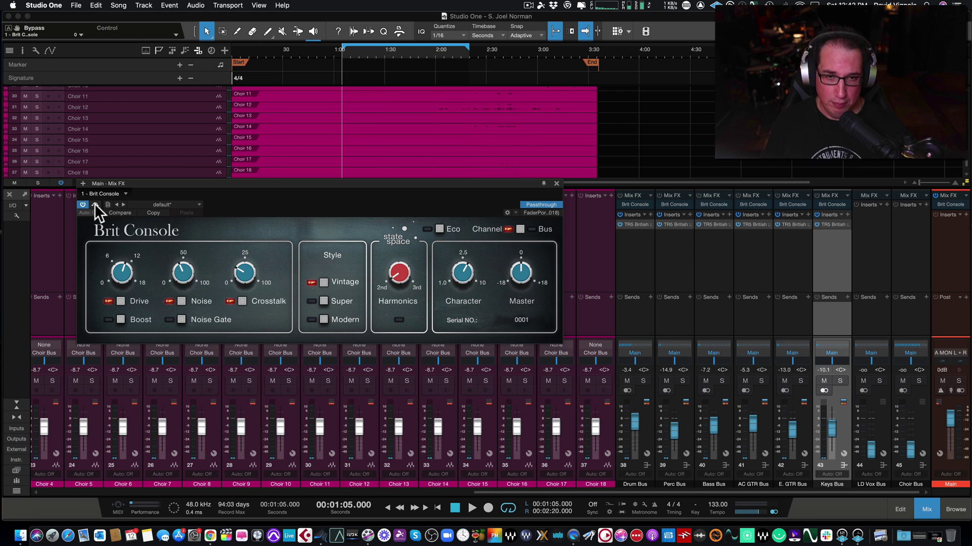
Play the mix and compare it with Brit Console bypassed and active, leaving Bypass off and stopping playback.
key("space")
left_click_drag(200, 183, 201, 180)
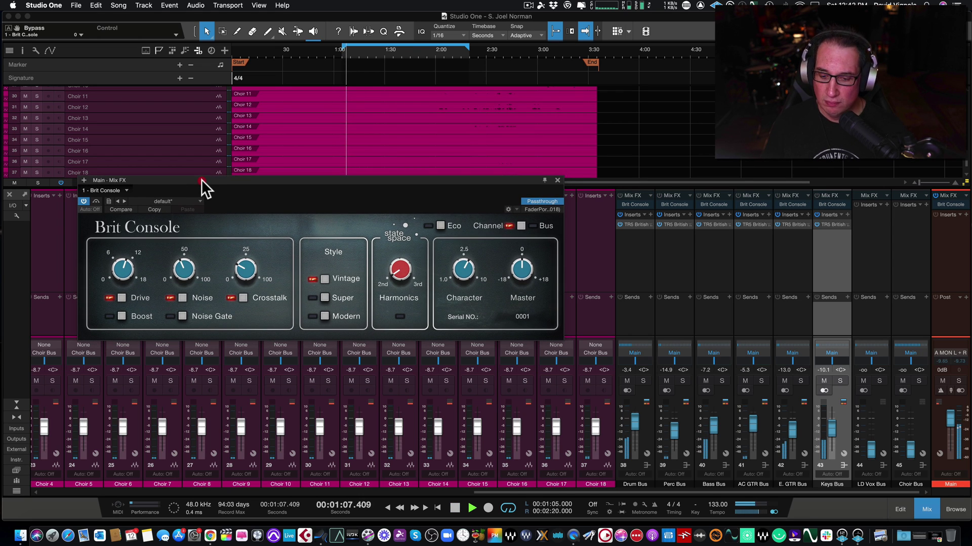
left_click(95, 200)
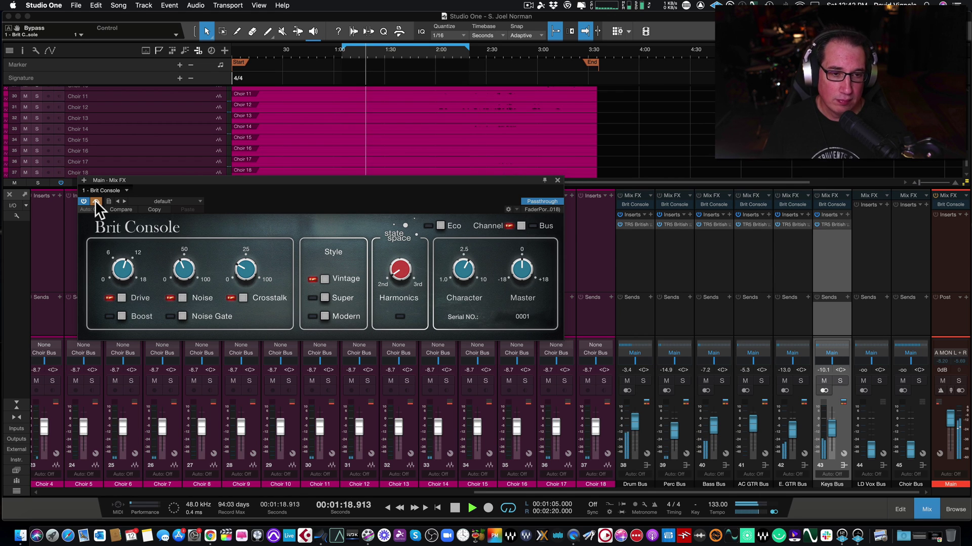
left_click(95, 201)
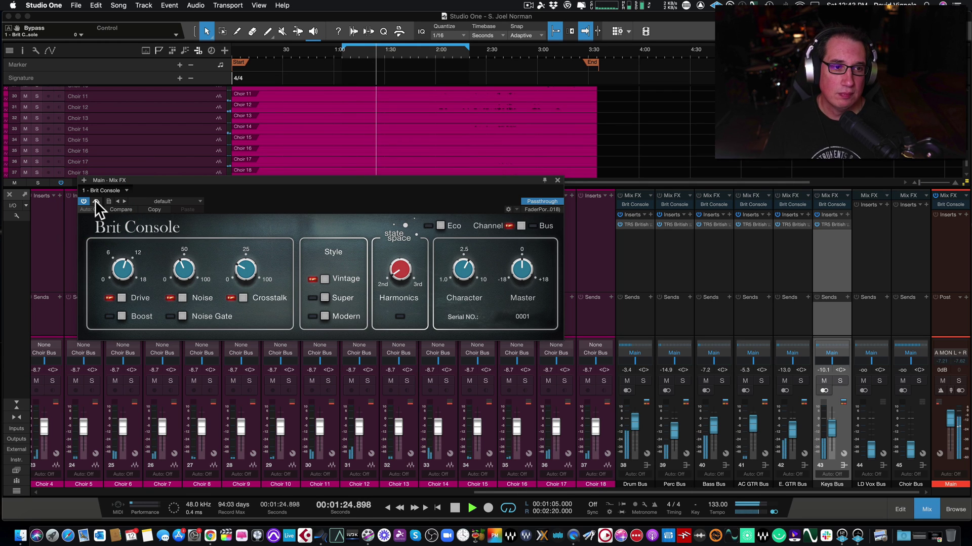
left_click(96, 200)
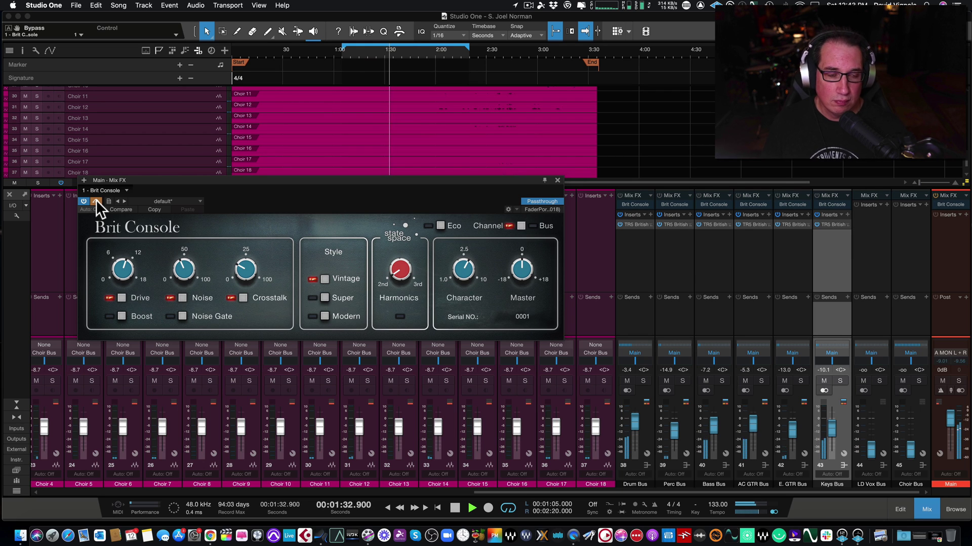
left_click(97, 200)
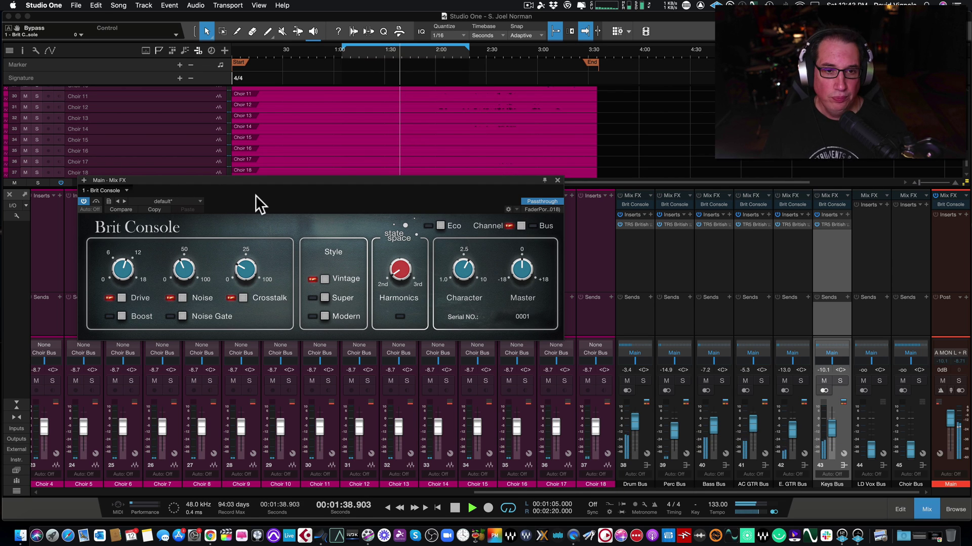
key("space")
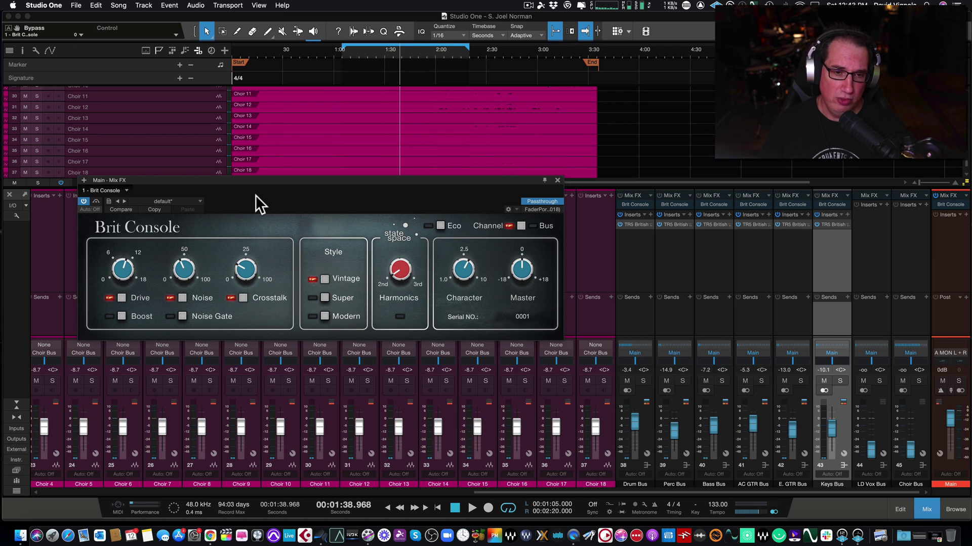
Play the mix and set Brit Console's Drive to 18 dB after trying 0 dB, comparing with Drive switched off and back on.
left_click_drag(236, 181, 237, 178)
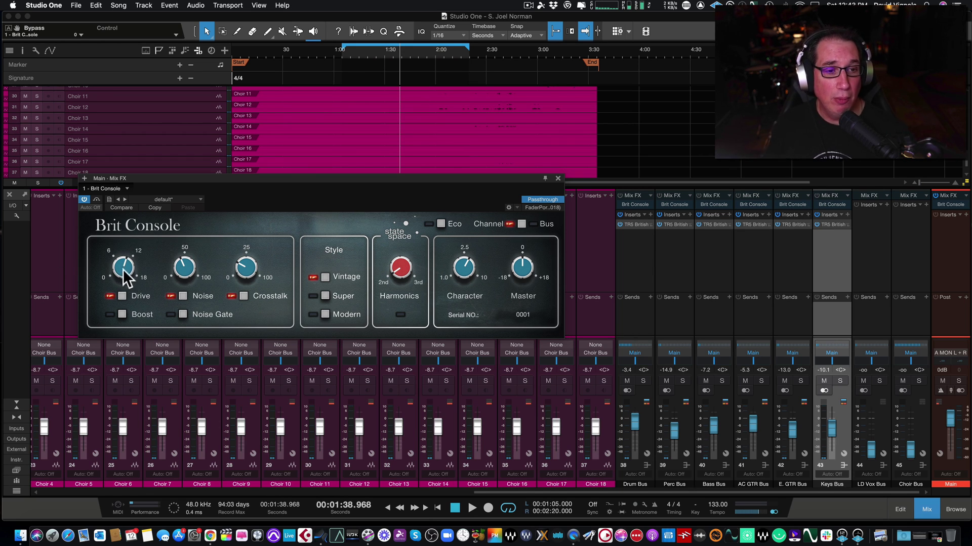
key("space")
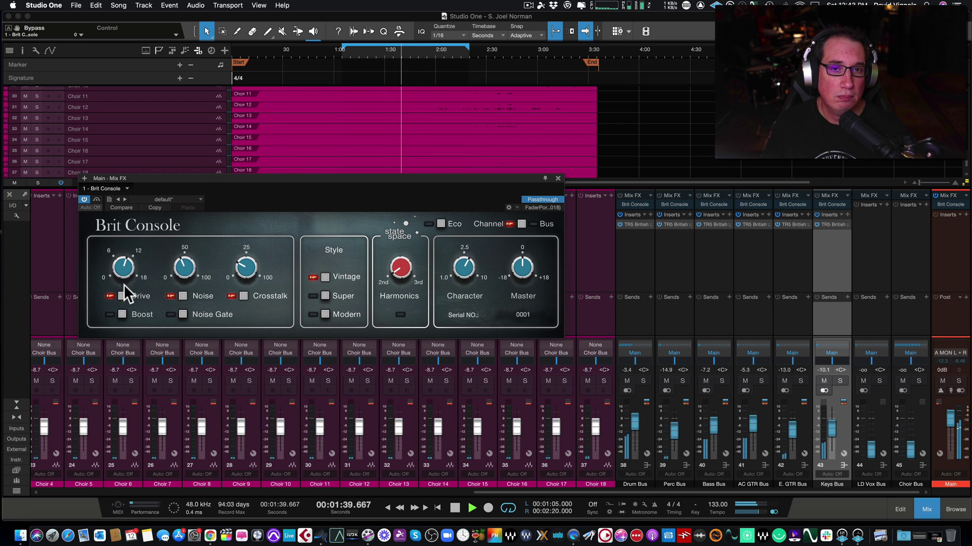
left_click_drag(122, 276, 104, 330)
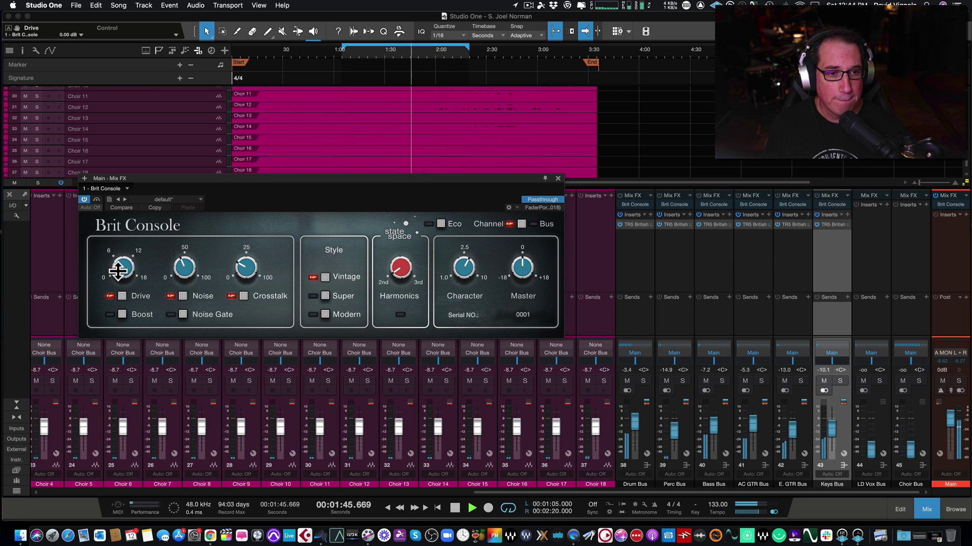
left_click_drag(117, 272, 132, 158)
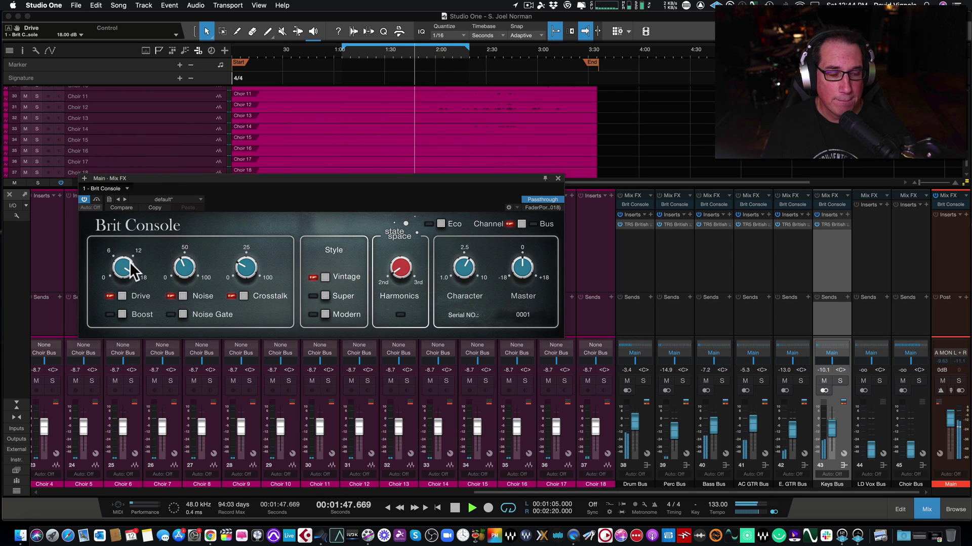
left_click(121, 295)
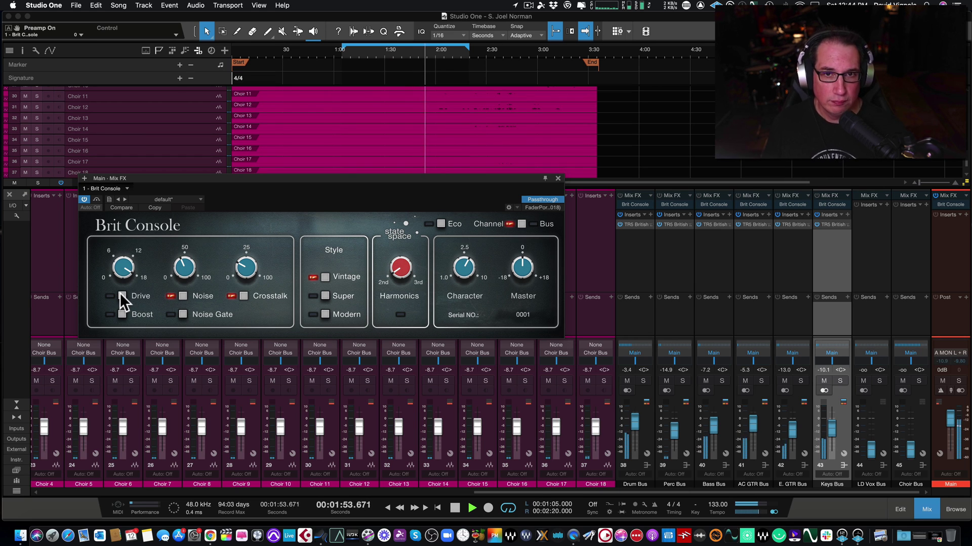
left_click(121, 295)
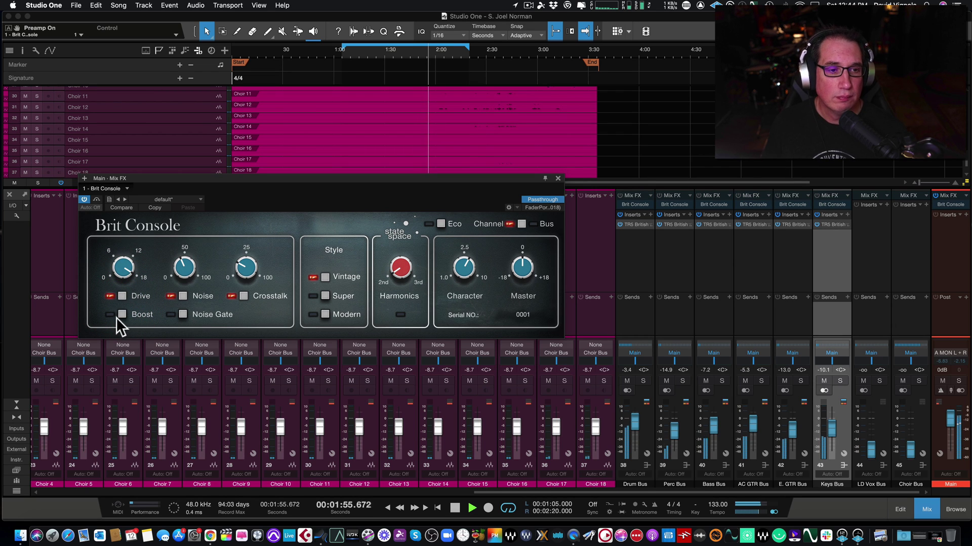
Try Brit Console's Boost while sweeping Drive, returning Drive to 18 dB and switching Boost back off.
left_click(123, 312)
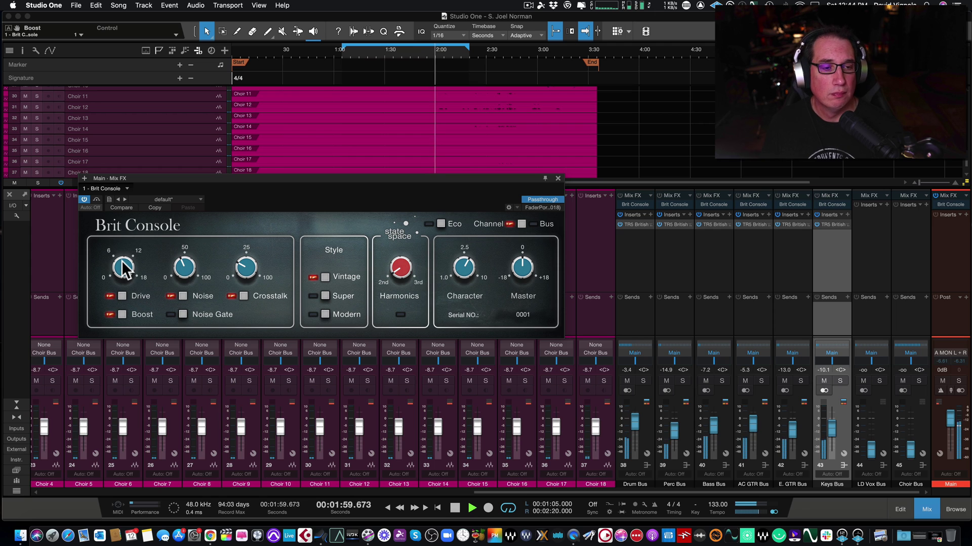
mouse_move(123, 268)
left_mouse_down()
mouse_move(124, 363)
mouse_move(133, 318)
mouse_move(128, 265)
left_mouse_up()
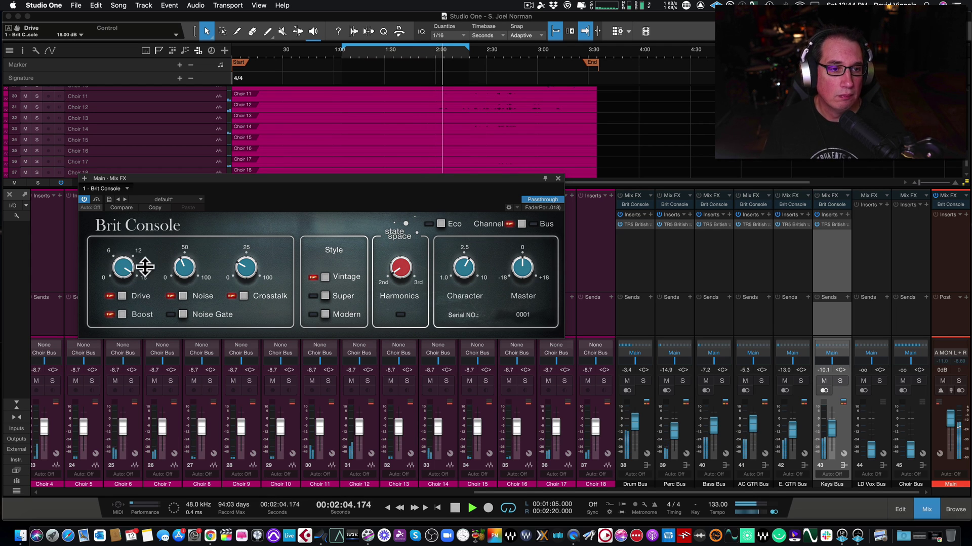
left_click(123, 311)
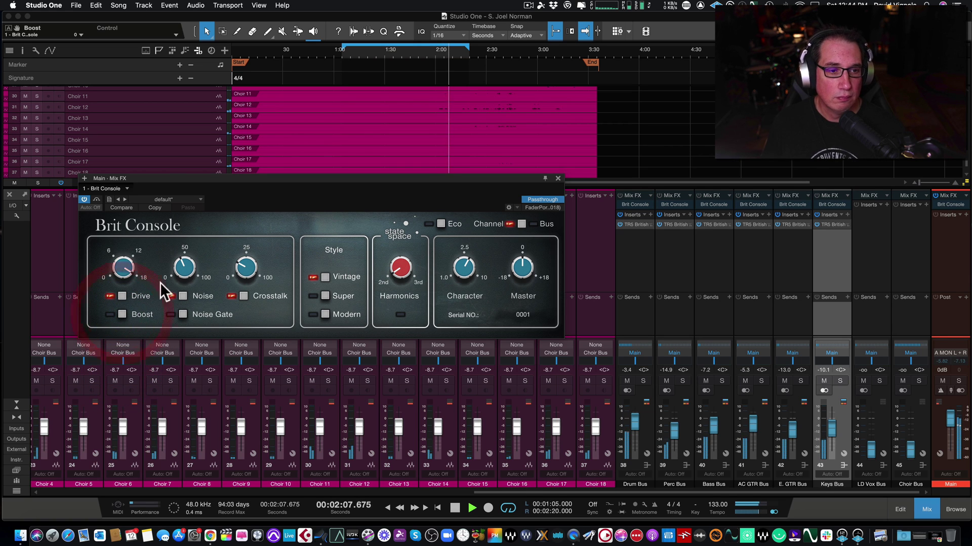
Set Brit Console's Noise to 36% after trying 100%, comparing playback with Noise switched off and on.
left_click(181, 295)
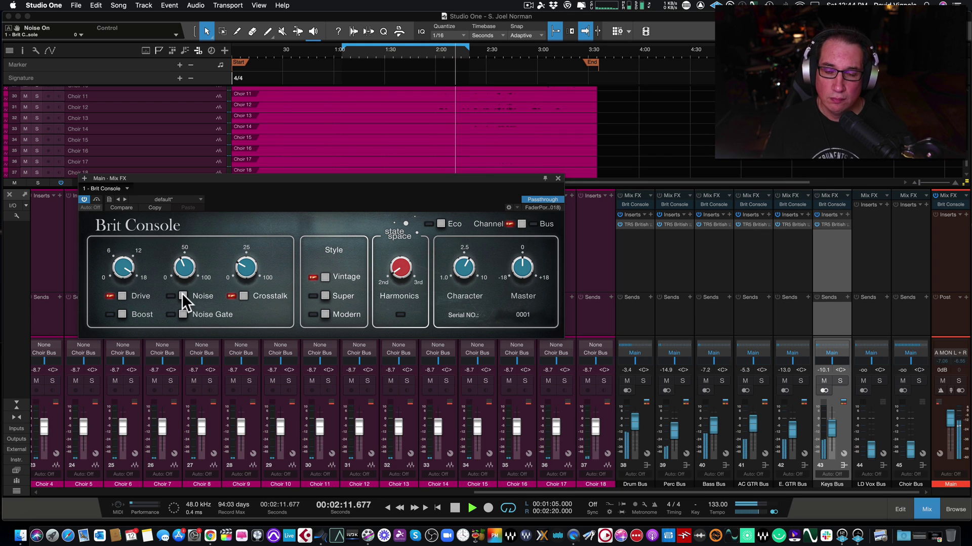
left_click(181, 295)
left_click(183, 268)
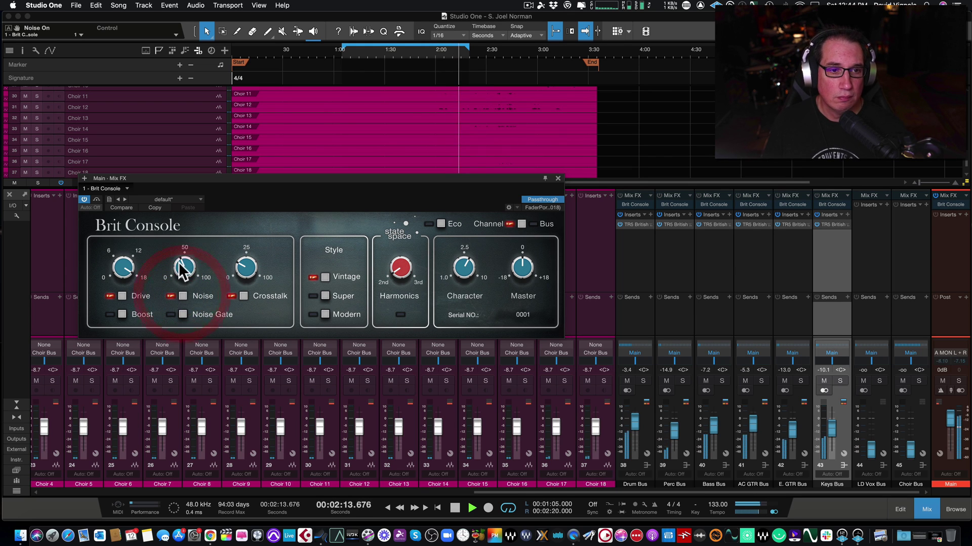
left_click(190, 199)
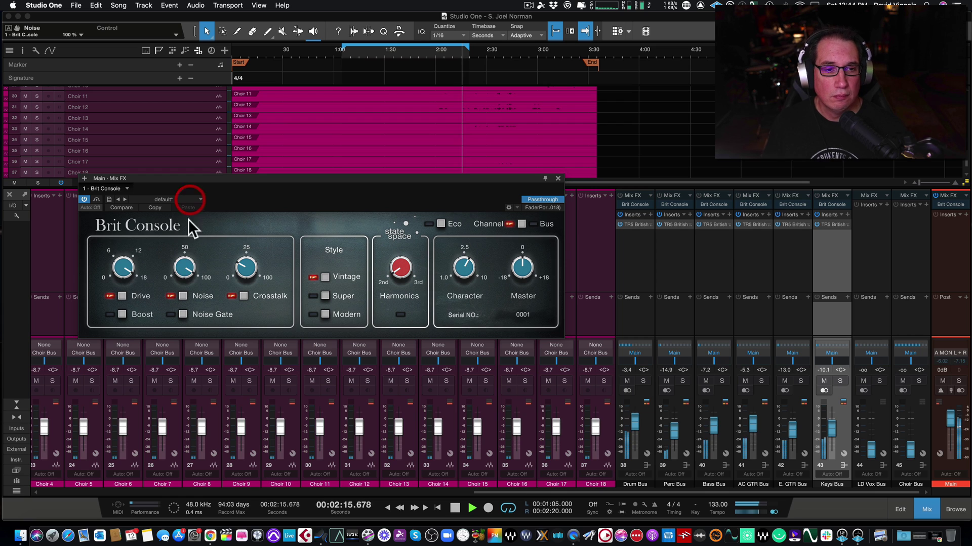
left_click(183, 295)
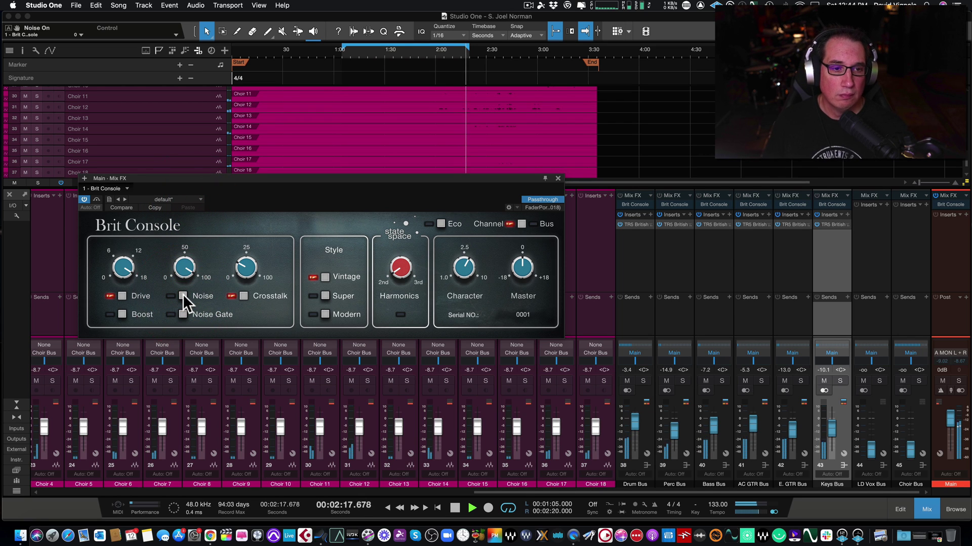
left_click(183, 294)
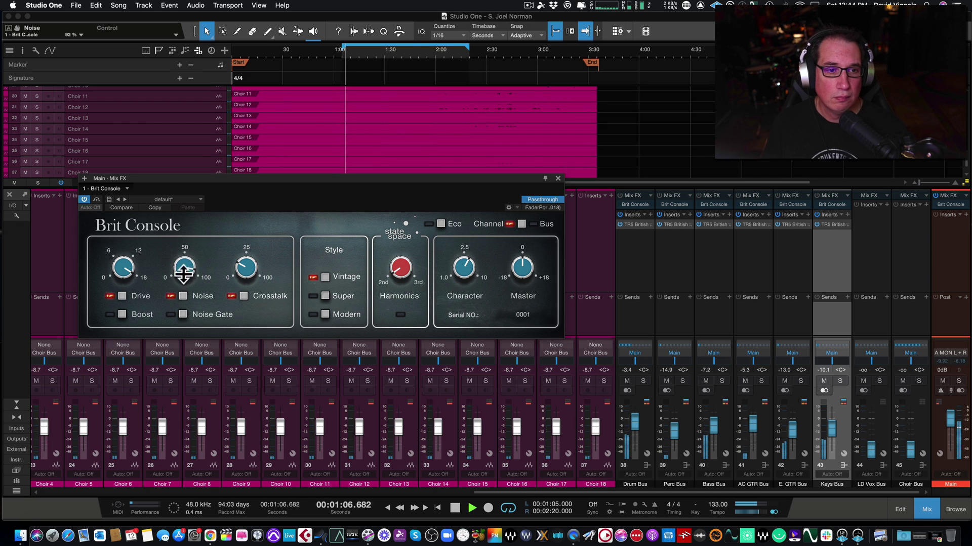
left_click_drag(183, 273, 182, 336)
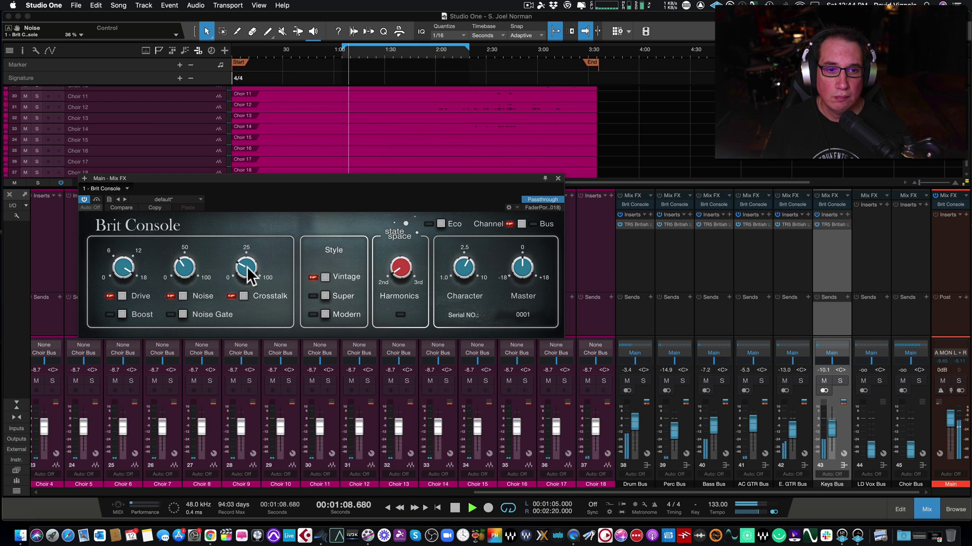
Audition Brit Console's Crosstalk at 100% and 0%, return it to 100%, compare it switched off and on, and stop playback.
left_click_drag(245, 268, 242, 191)
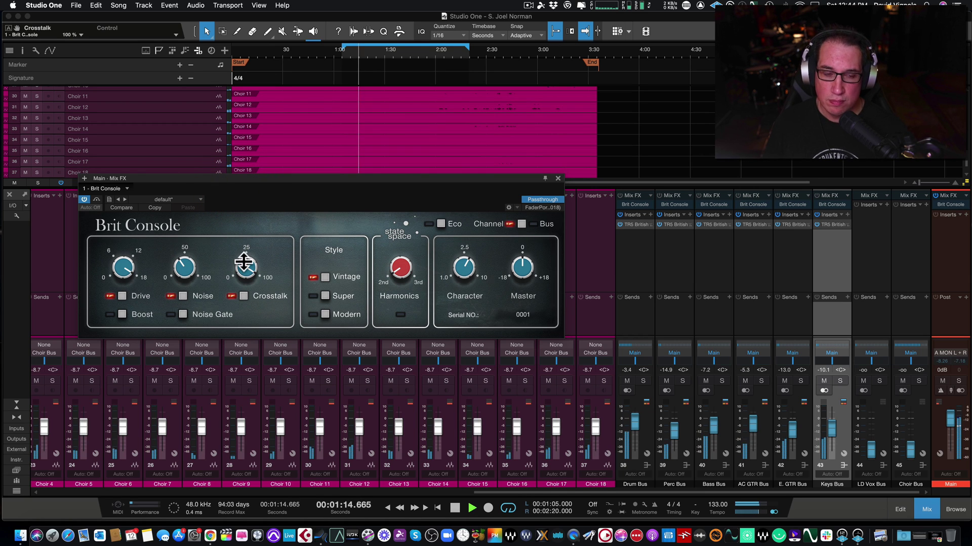
left_click_drag(241, 269, 237, 367)
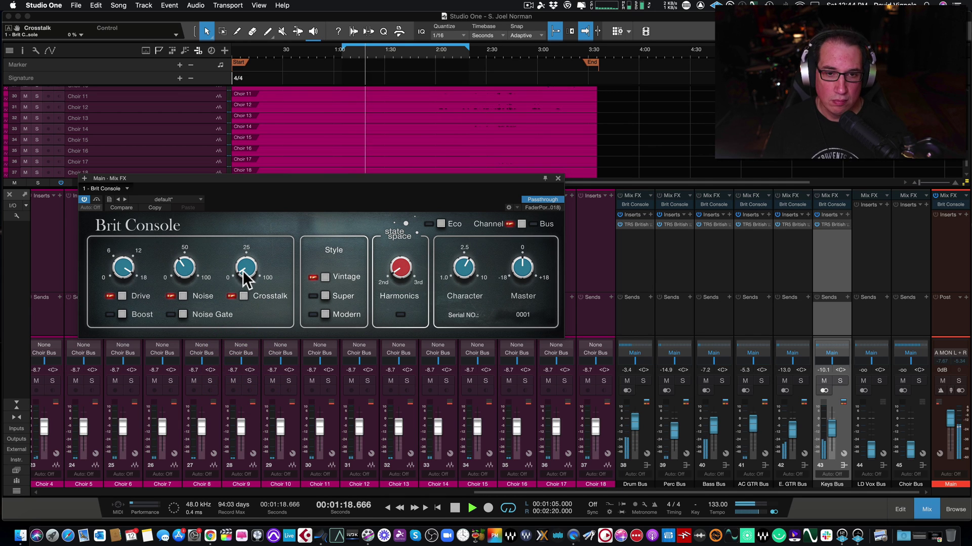
left_click_drag(242, 270, 248, 146)
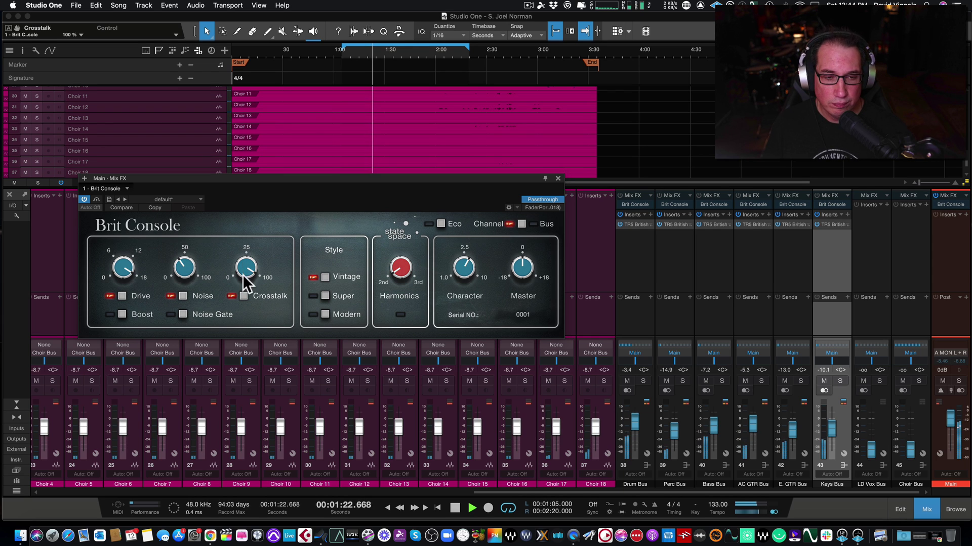
left_click(242, 296)
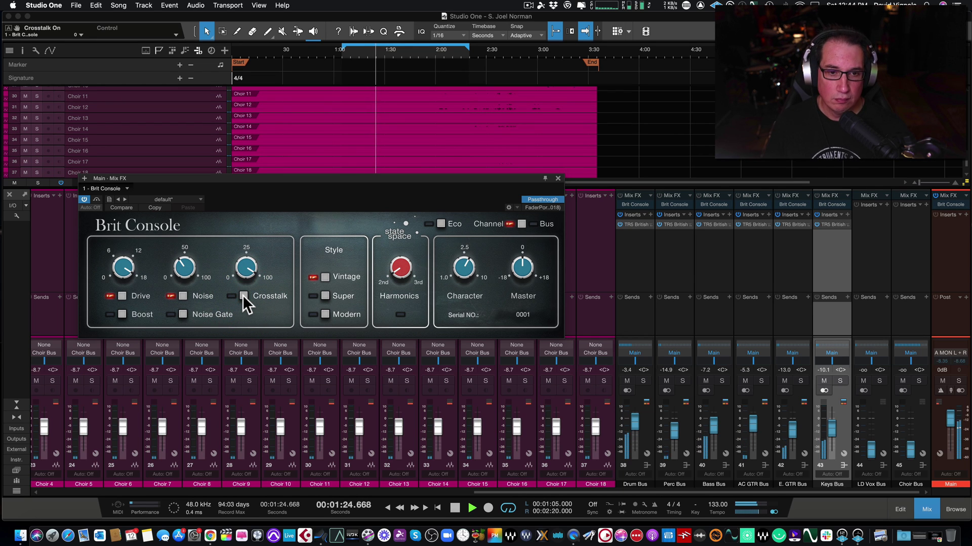
left_click(242, 295)
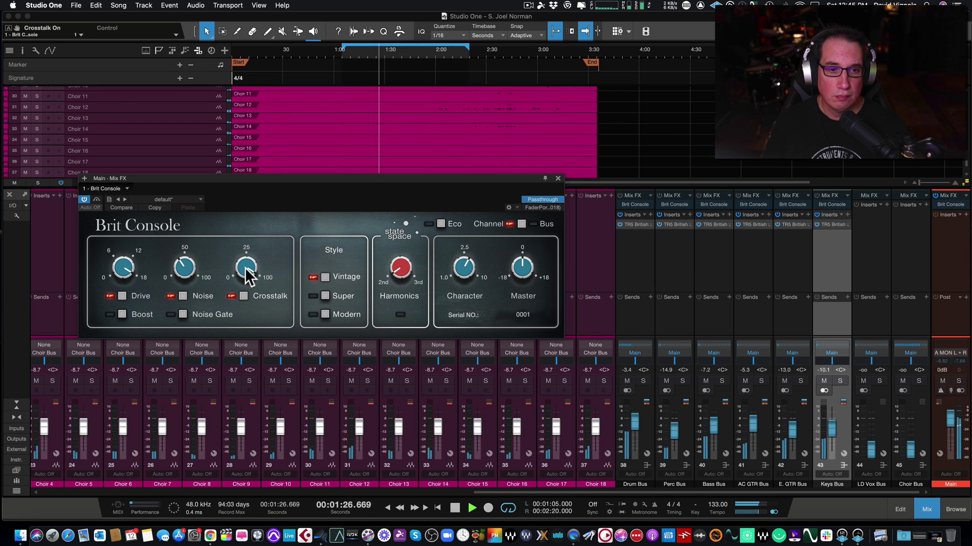
key("space")
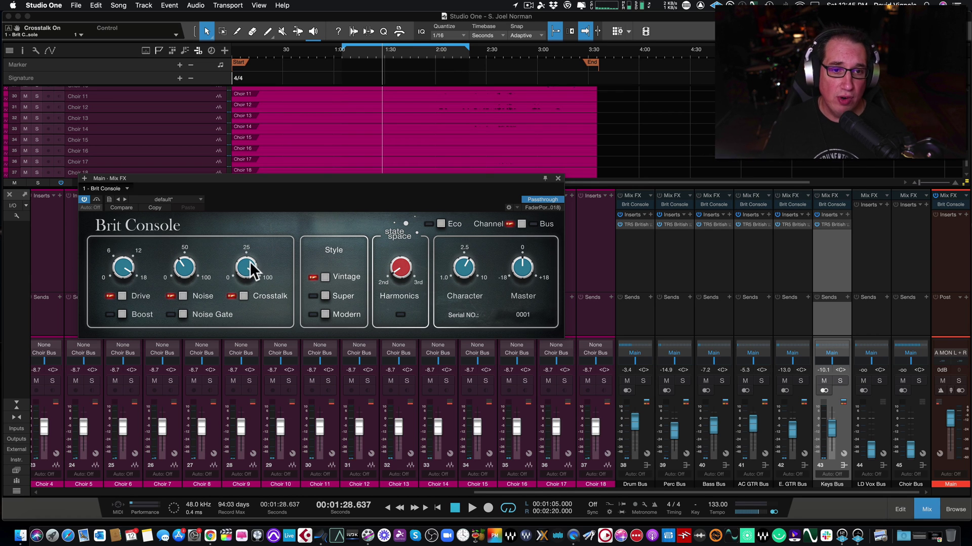
Lower Crosstalk to about a third of its travel, Noise to about 31% and Drive to 11.70 dB, leaving Boost off.
left_click_drag(250, 261, 248, 225)
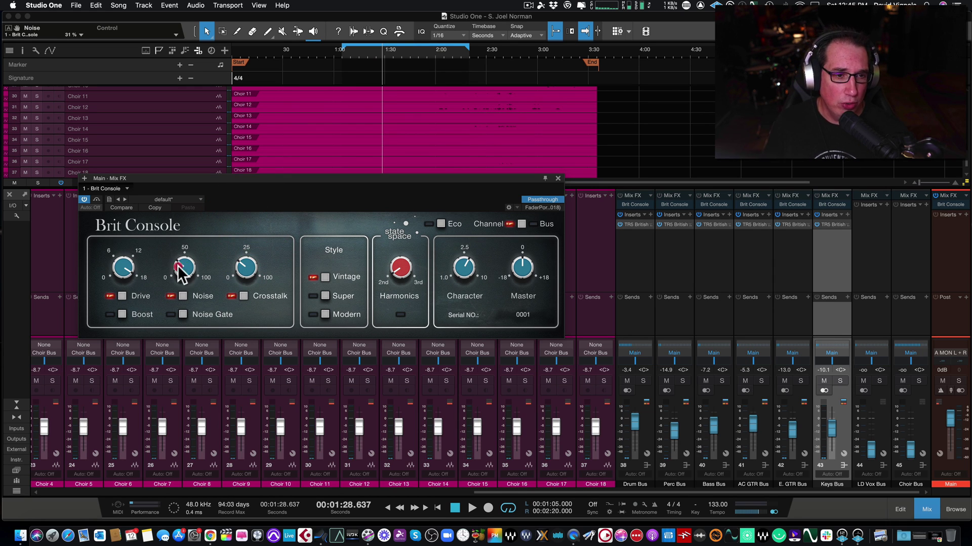
left_click_drag(113, 274, 118, 265)
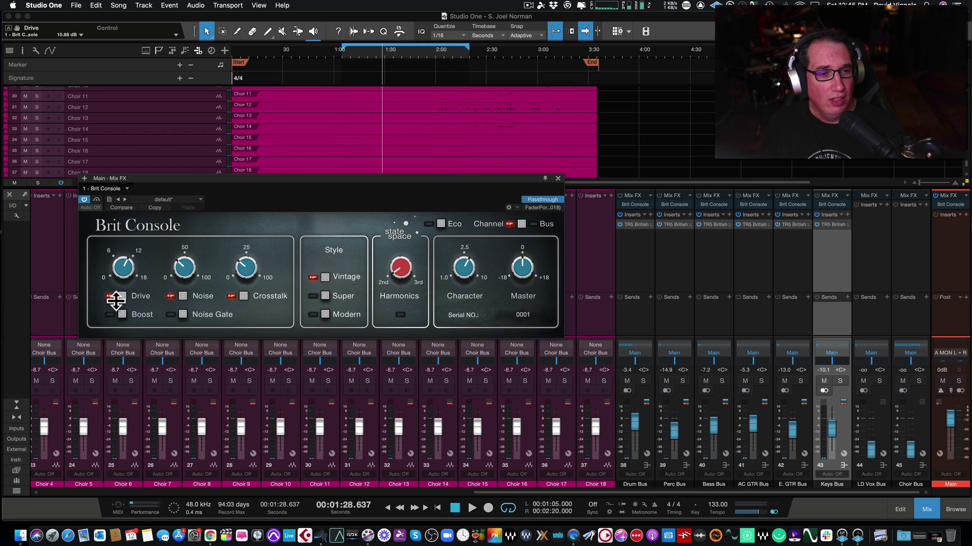
left_click(122, 315)
left_click(120, 314)
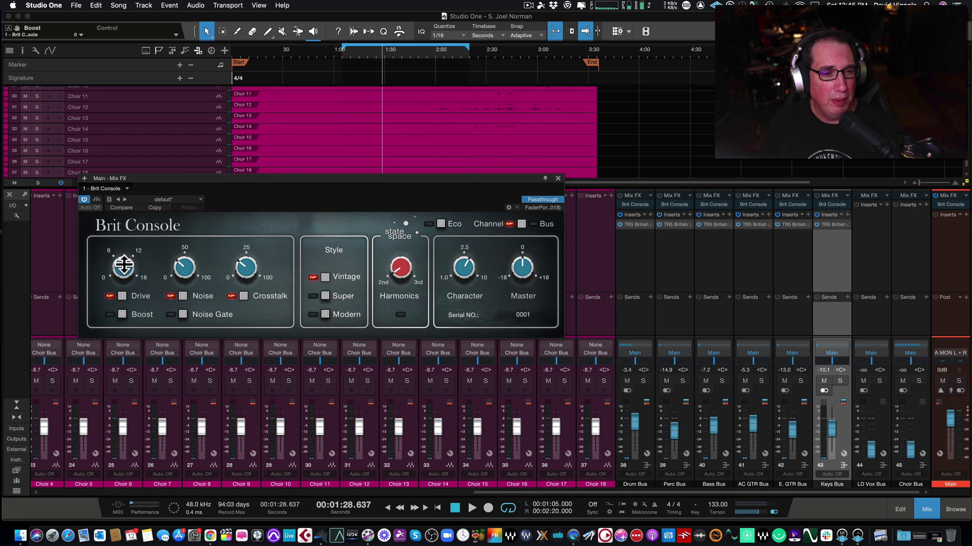
left_click_drag(123, 265, 123, 262)
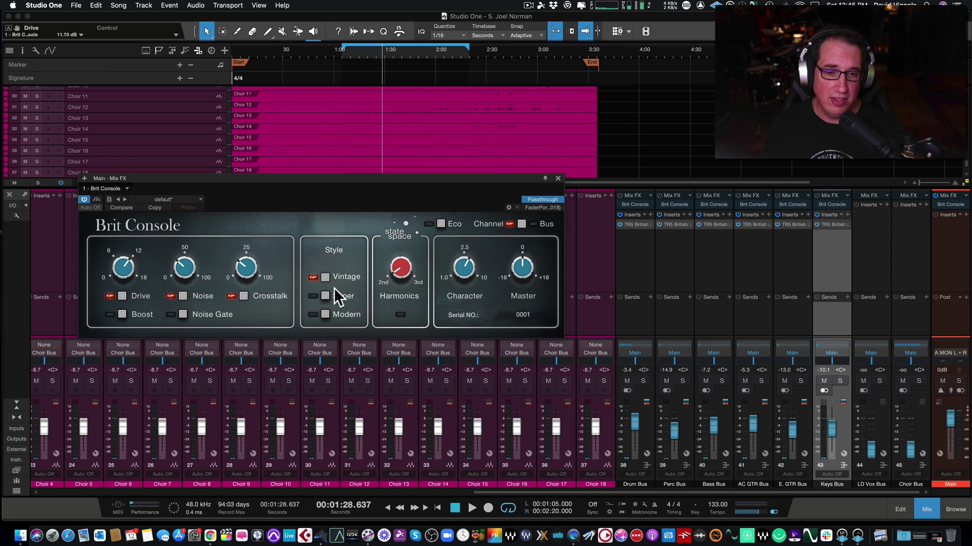
Play the mix and compare the Vintage, Super and Modern styles twice, finishing on Modern.
key("space")
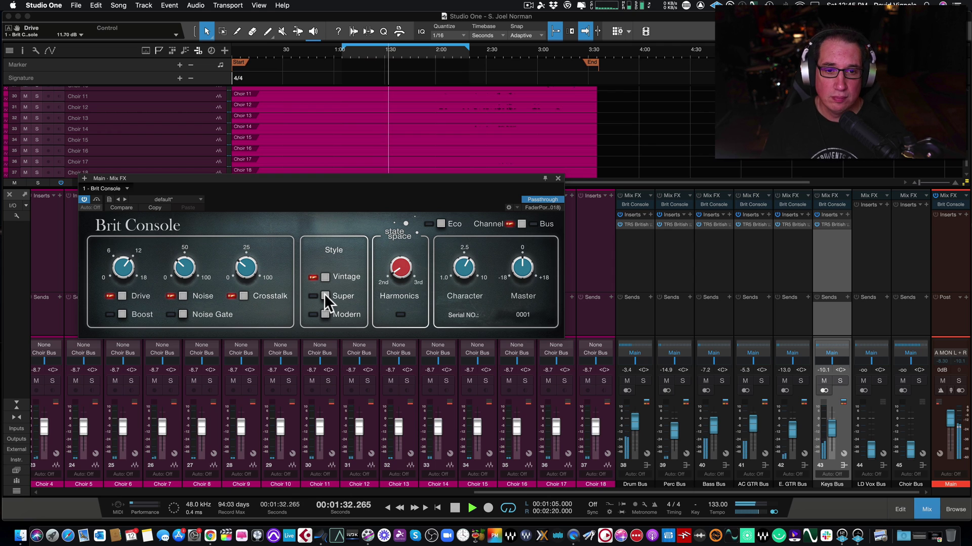
left_click(324, 295)
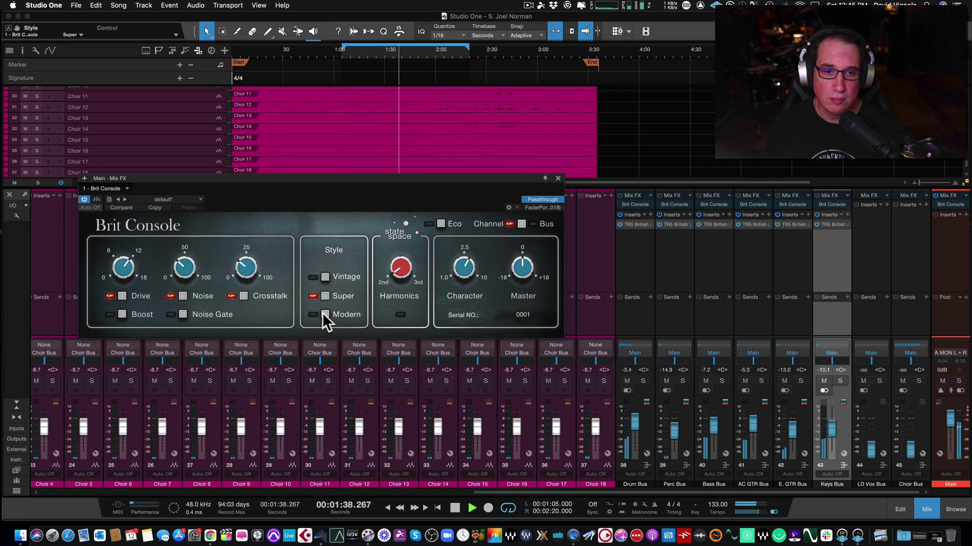
left_click(323, 313)
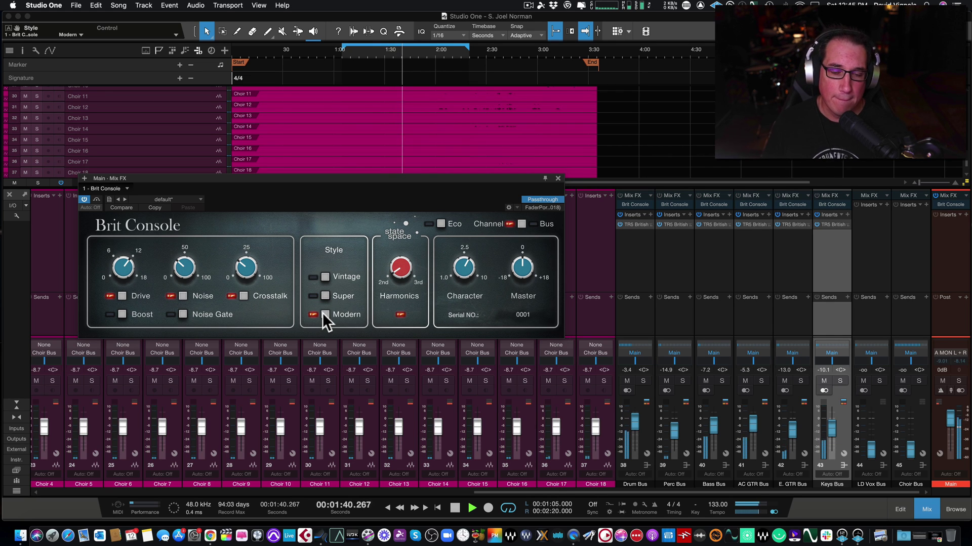
left_click(326, 277)
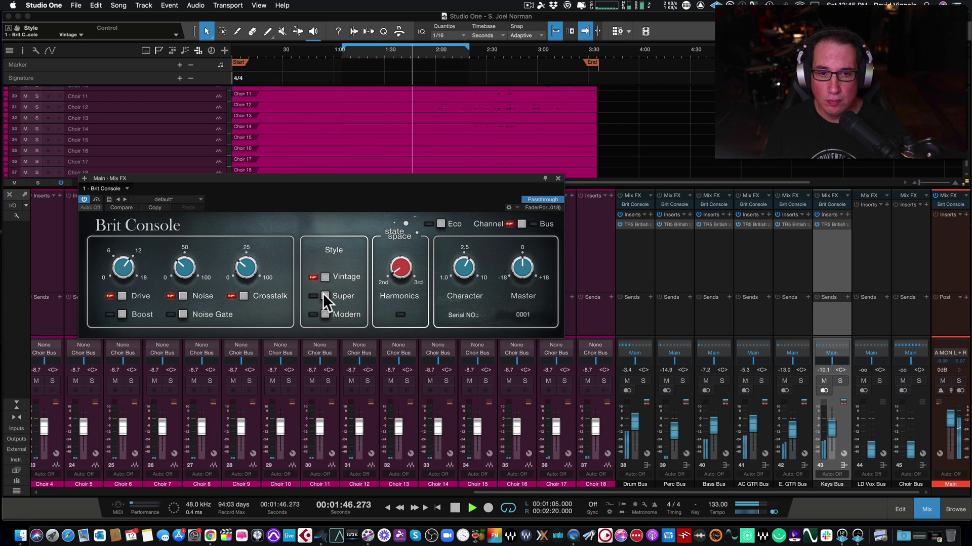
left_click(325, 295)
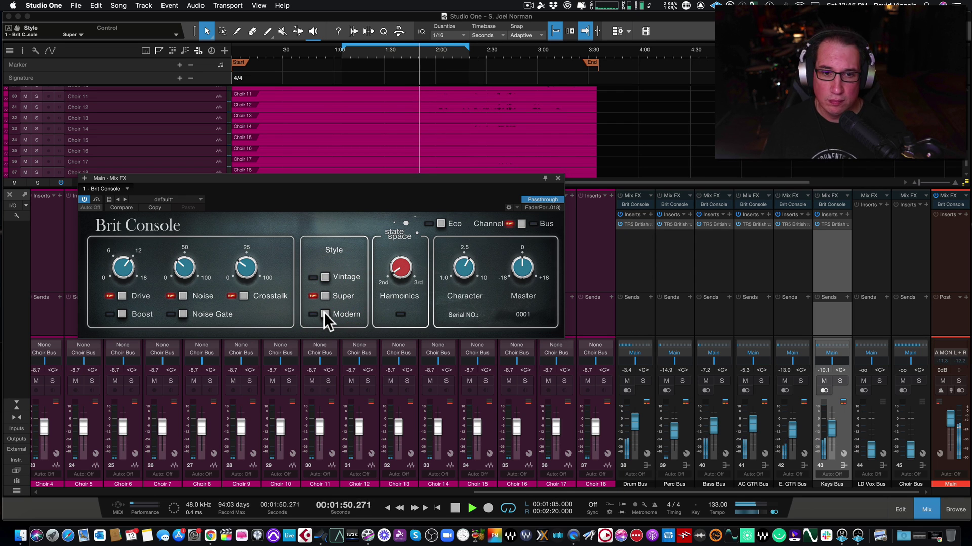
left_click(324, 313)
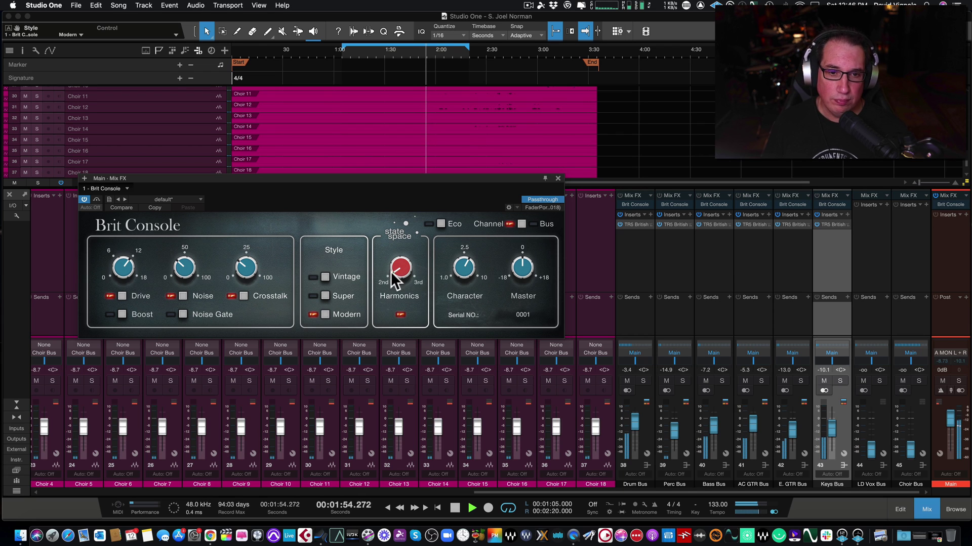
Sweep Modern's Harmonics between 100% and 0% during playback, leaving it near the middle between 2nd and 3rd.
left_click_drag(392, 270, 413, 171)
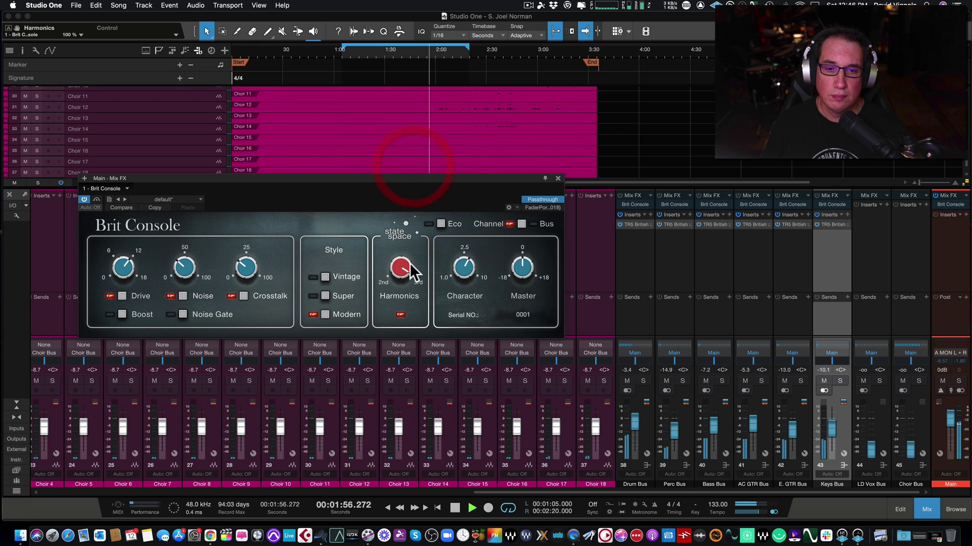
left_click_drag(405, 272, 391, 375)
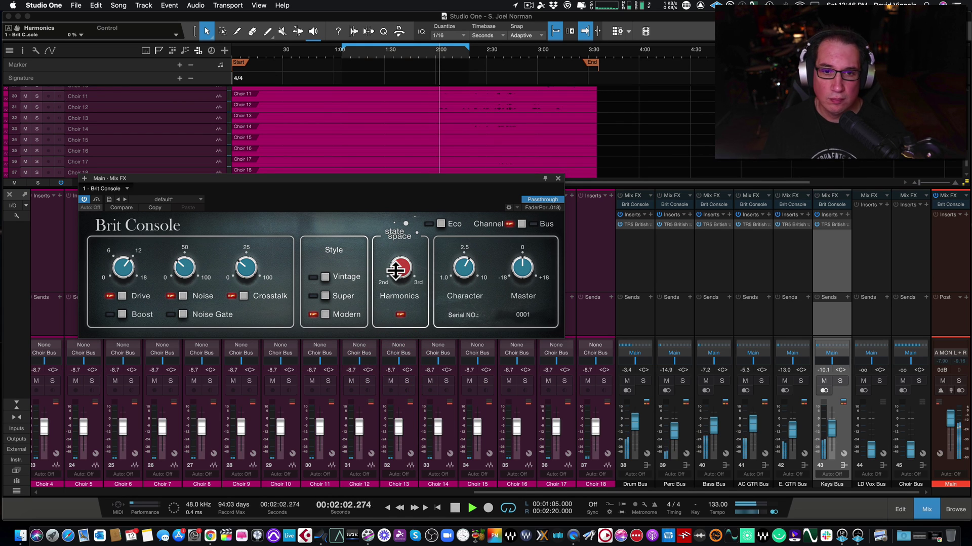
left_click_drag(396, 271, 403, 195)
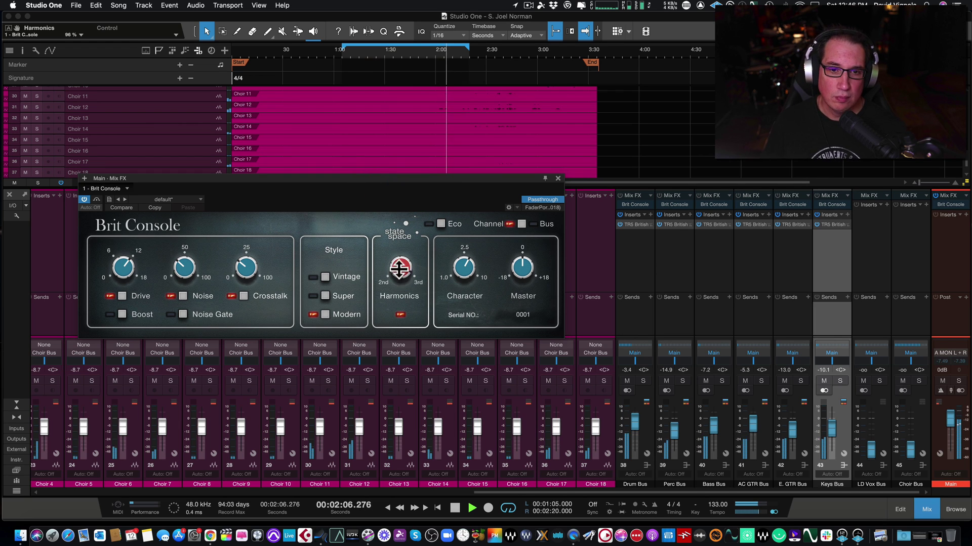
left_click_drag(398, 271, 396, 318)
left_click(397, 317)
Compare the Vintage, Super and Modern styles once more with the adjusted Harmonics, and stop playback.
left_click(324, 276)
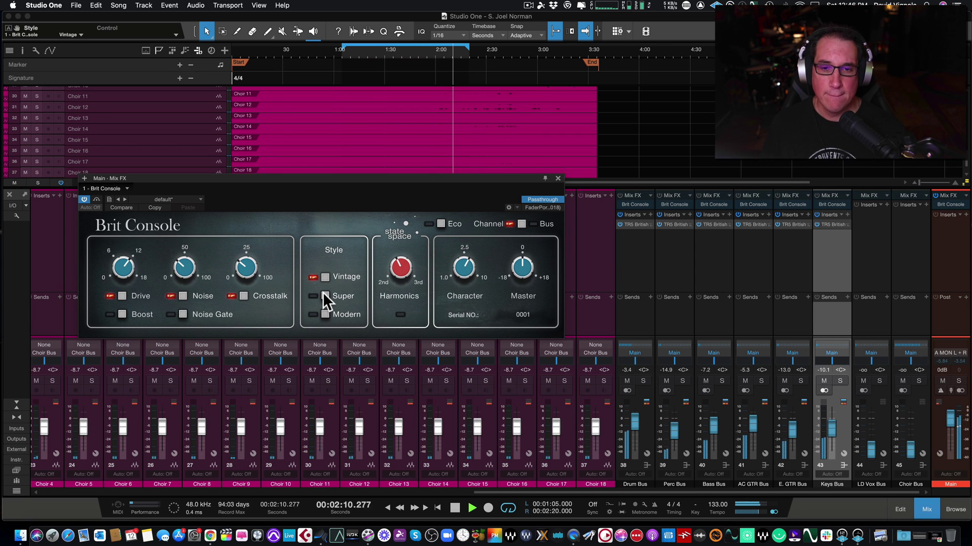
left_click(325, 296)
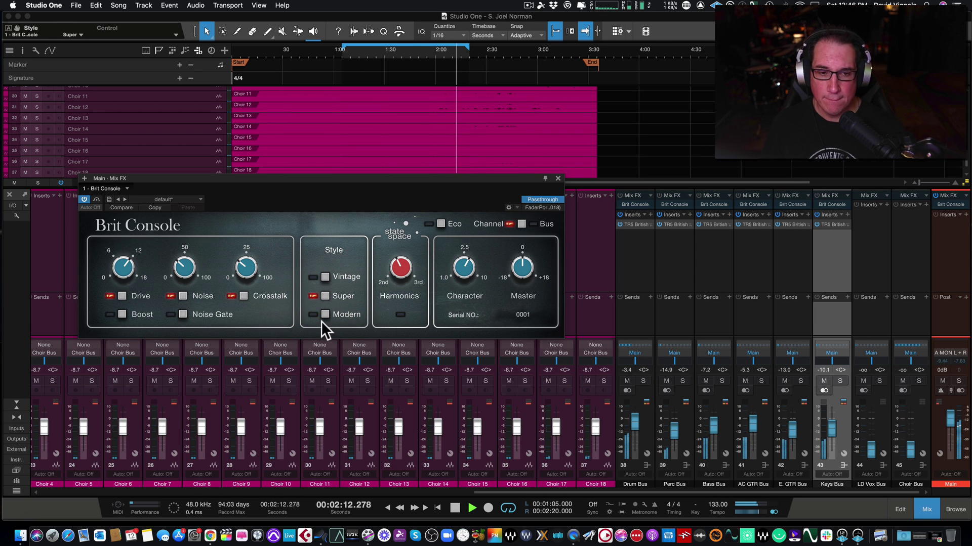
left_click(324, 313)
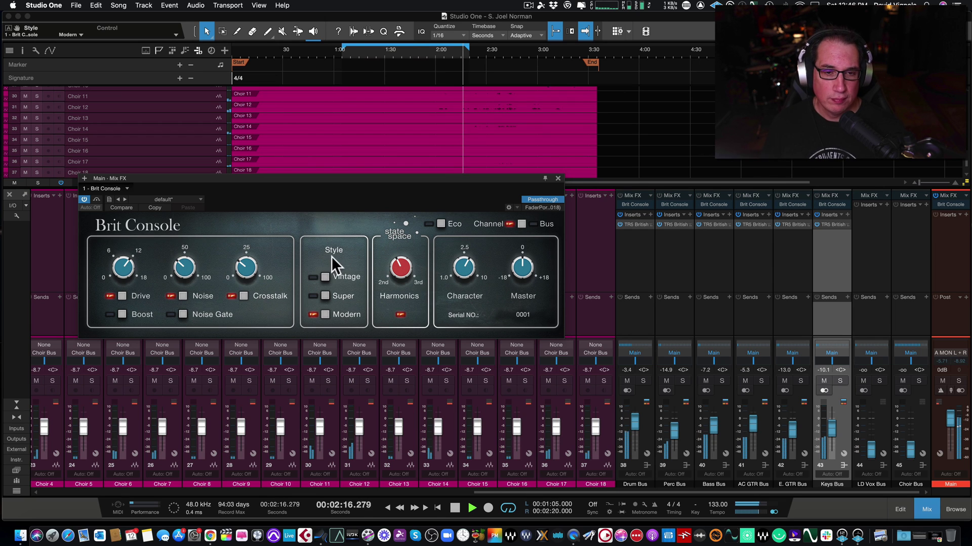
key("space")
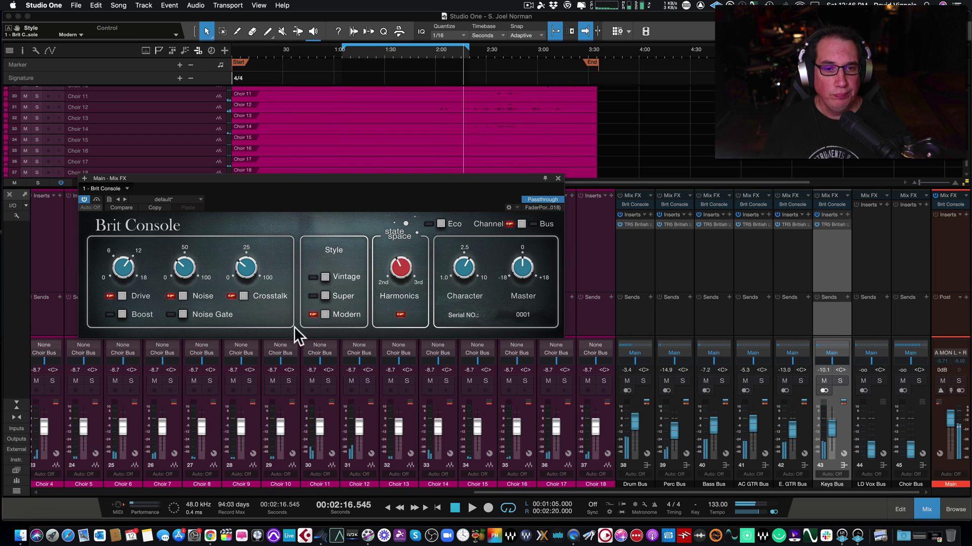
Step through the Vintage, Super and Modern styles with playback stopped, returning the style to Vintage.
left_click(324, 275)
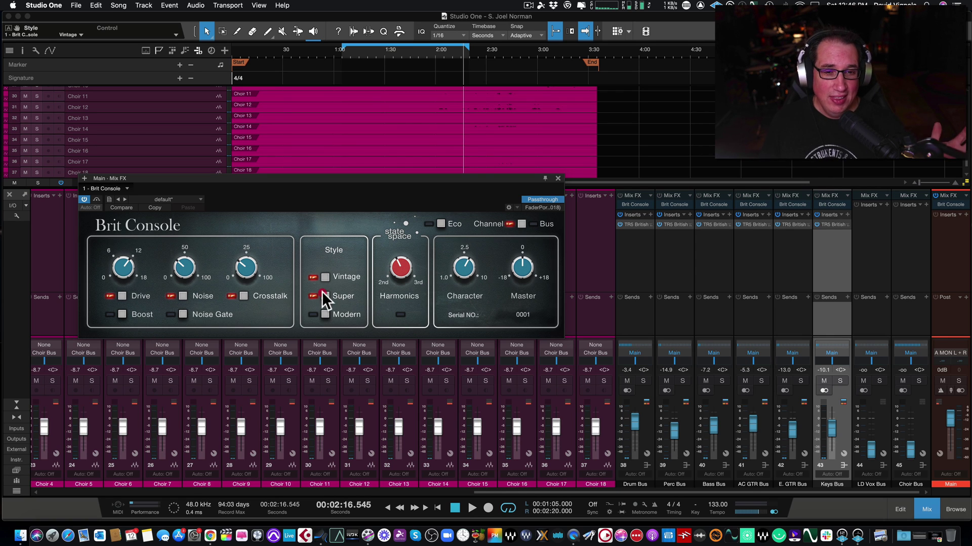
left_click(322, 292)
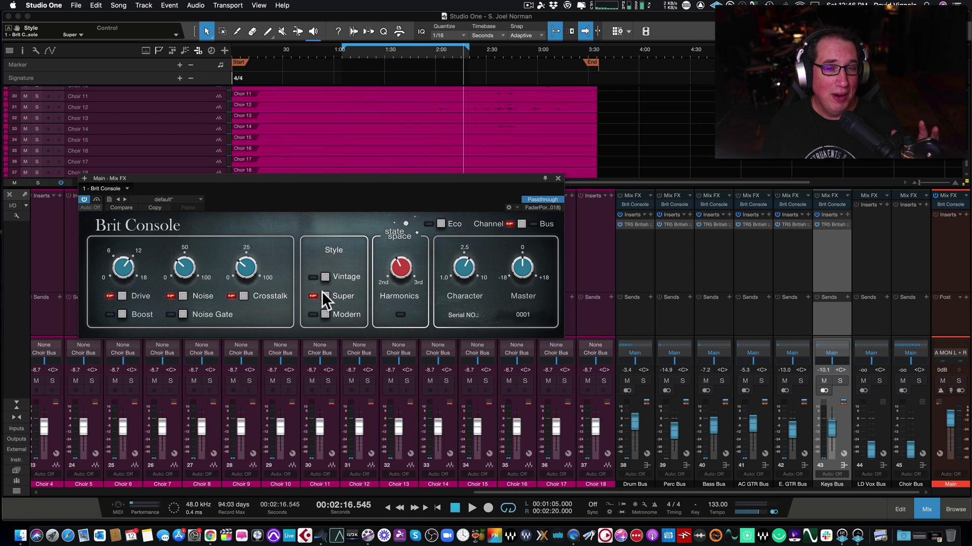
left_click(323, 312)
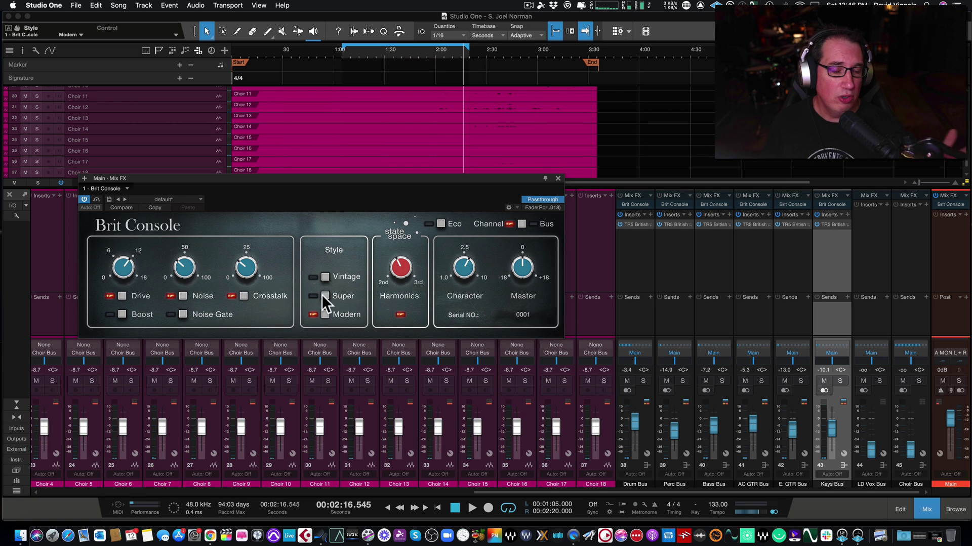
left_click(325, 276)
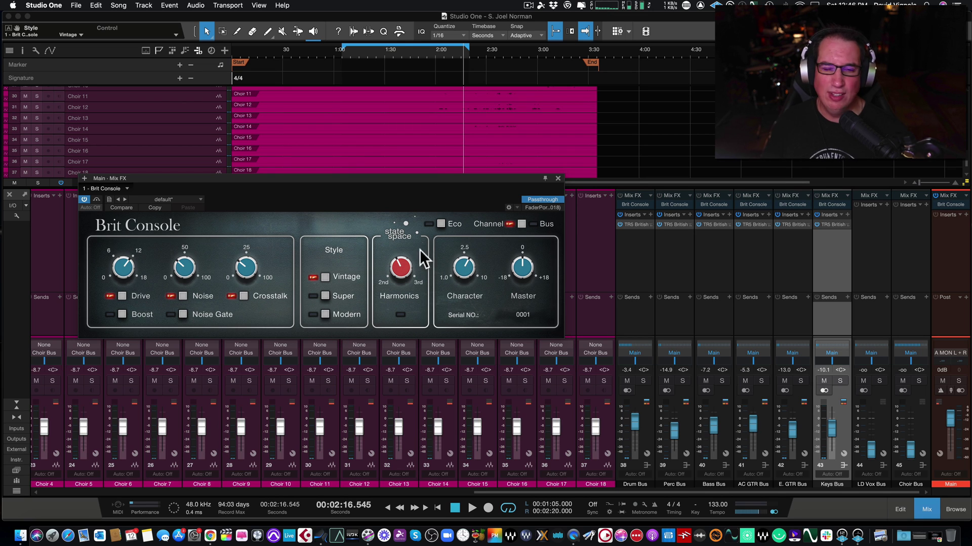
Play the mix and audition Character at 1.00 in Vintage, Super and Modern, raising it to 4.01 in Modern.
key("space")
left_click_drag(464, 261, 456, 400)
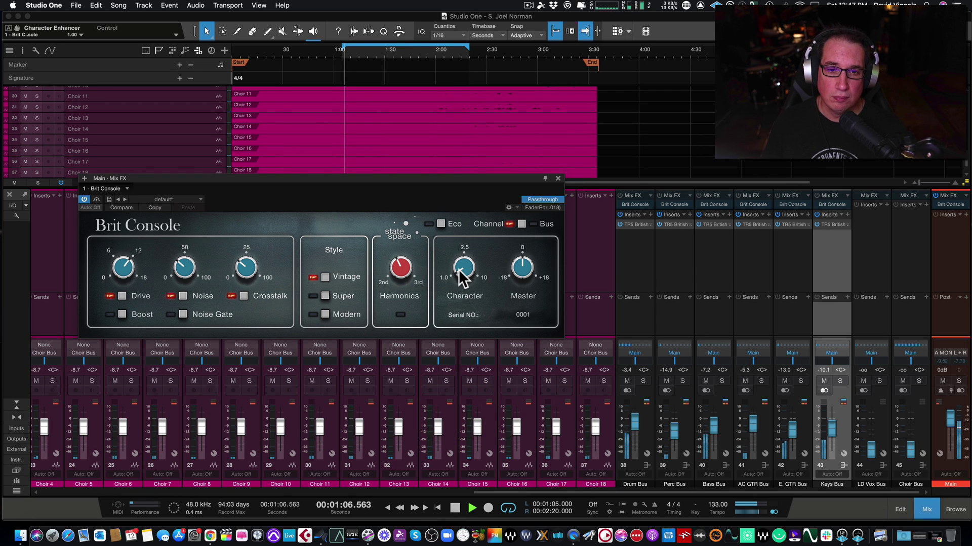
mouse_move(458, 269)
left_mouse_down()
mouse_move(466, 170)
mouse_move(469, 254)
mouse_move(456, 286)
mouse_move(464, 169)
mouse_move(458, 279)
left_mouse_up()
left_click(325, 293)
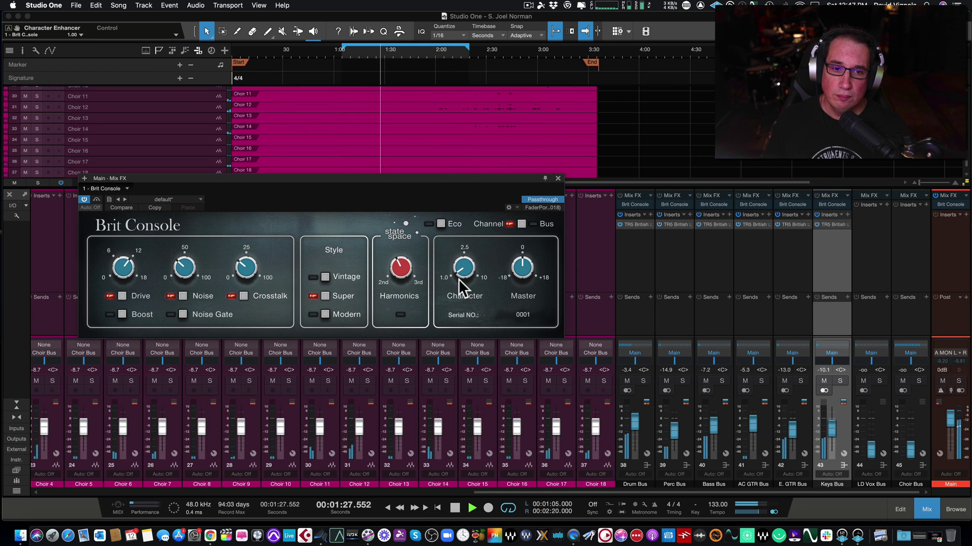
left_click(324, 314)
left_click_drag(456, 272, 457, 219)
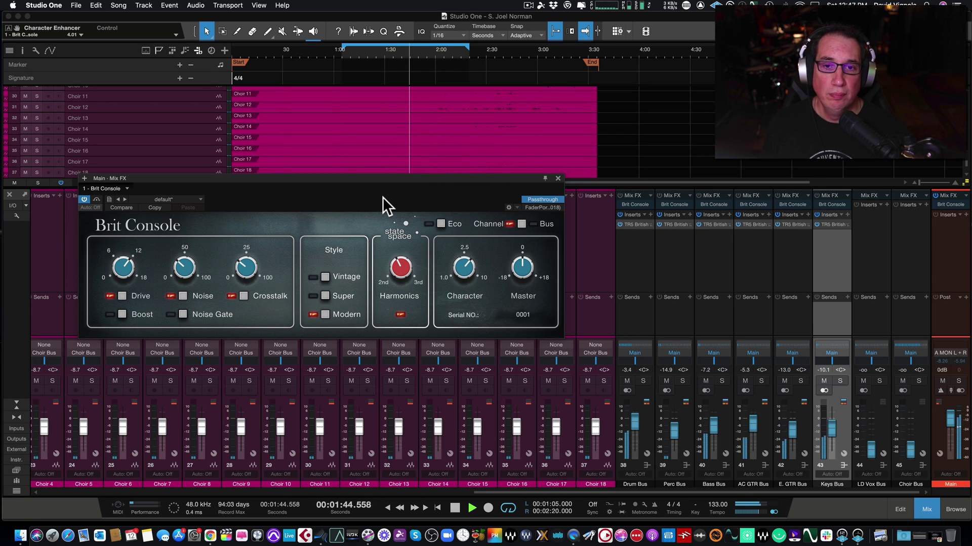
Move the Brit Console window aside, set its style back to Vintage, and close it.
left_click_drag(341, 178, 376, 174)
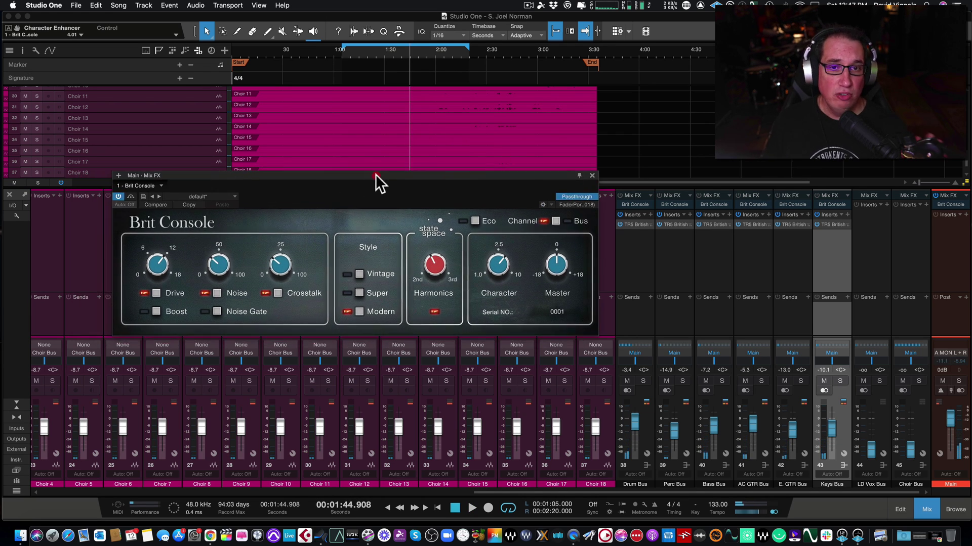
left_click(348, 274)
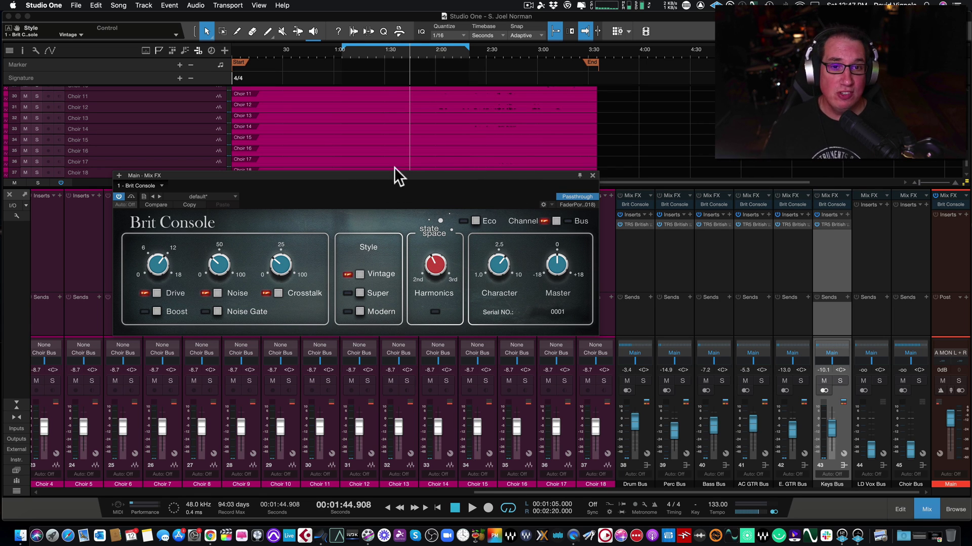
left_click(593, 176)
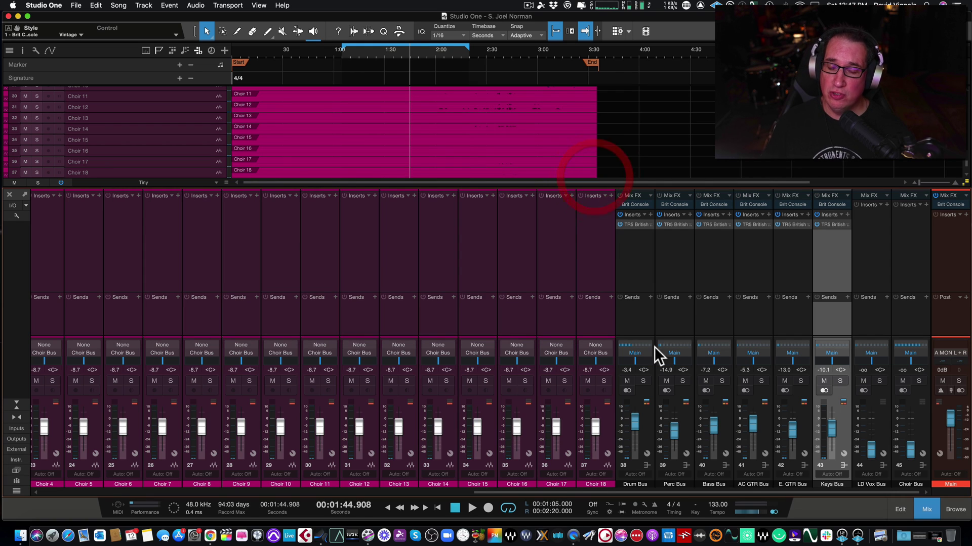
Select the Drum Bus channel in the mixer and move the selection across to Bass Bus.
left_click(632, 270)
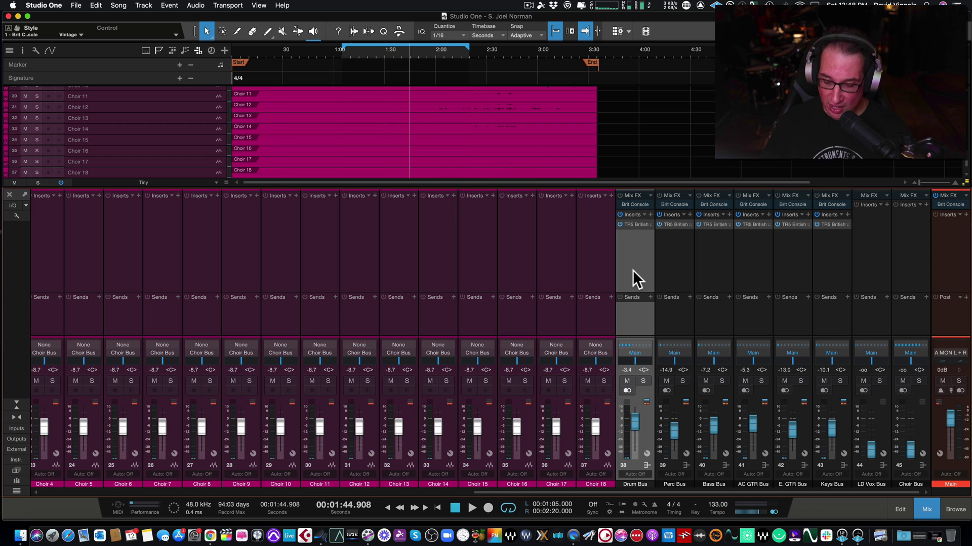
key("Right")
key("Right")
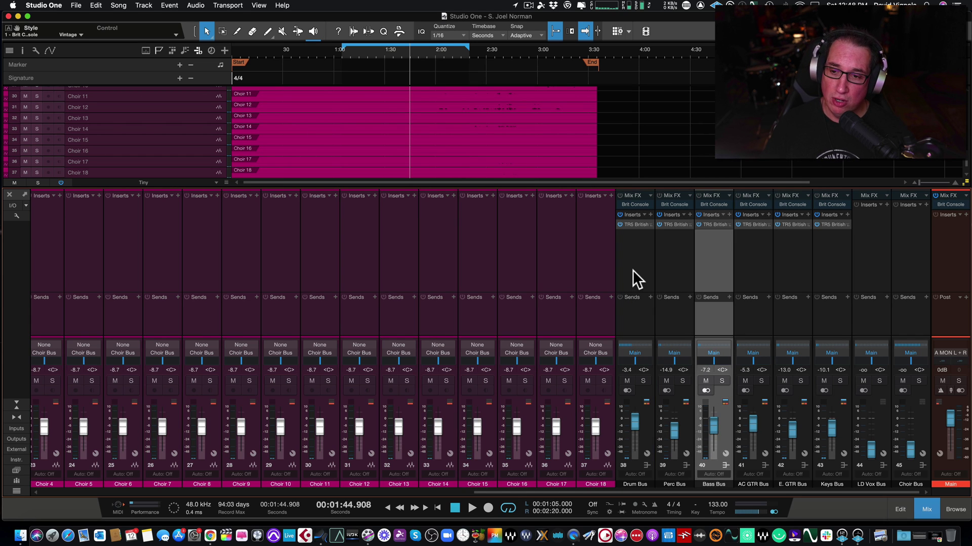
Move the channel selection from Bass Bus across AC GTR Bus and E. GTR Bus to Keys Bus.
key("Right")
key("Right")
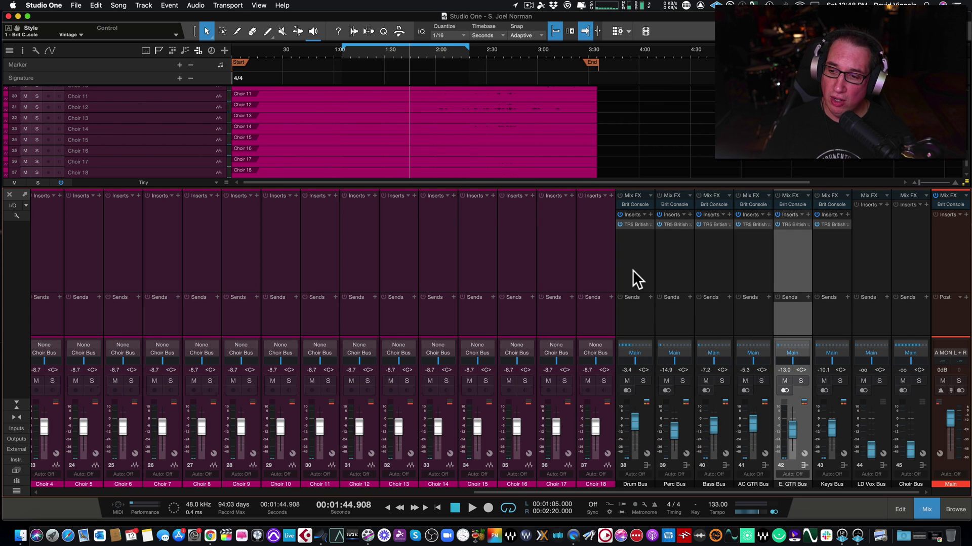
key("Right")
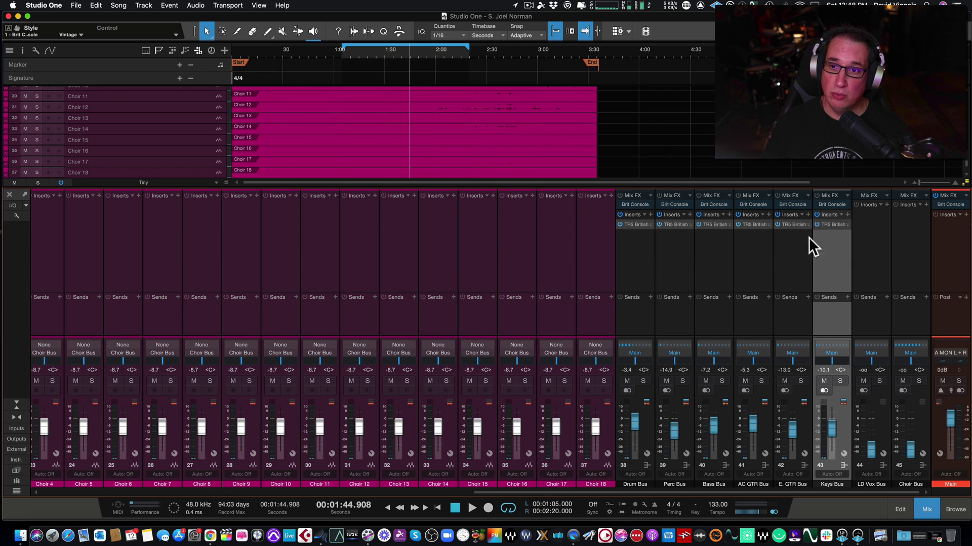
Bring up the Drum Bus Brit Console to examine its settings, repositioning its window, and close it.
left_click(631, 204)
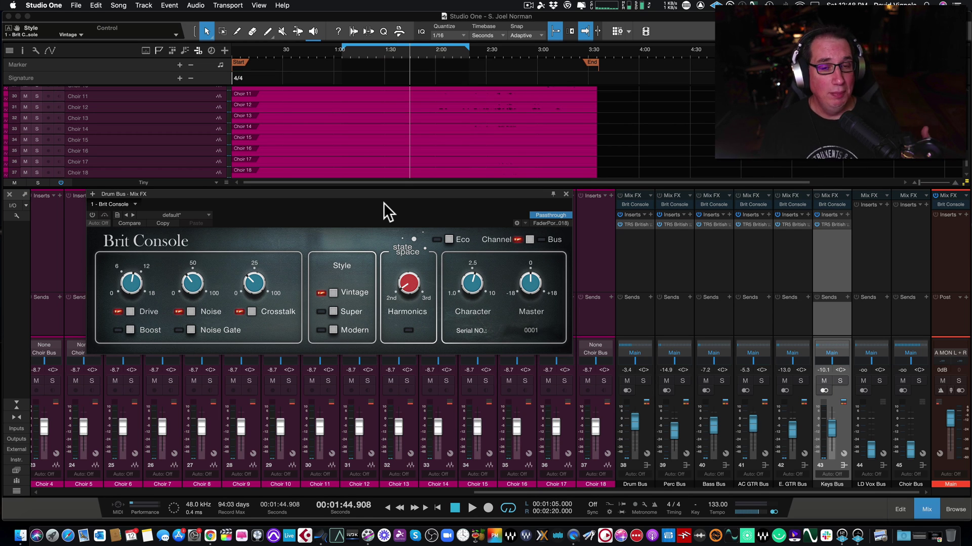
left_click_drag(441, 193, 448, 186)
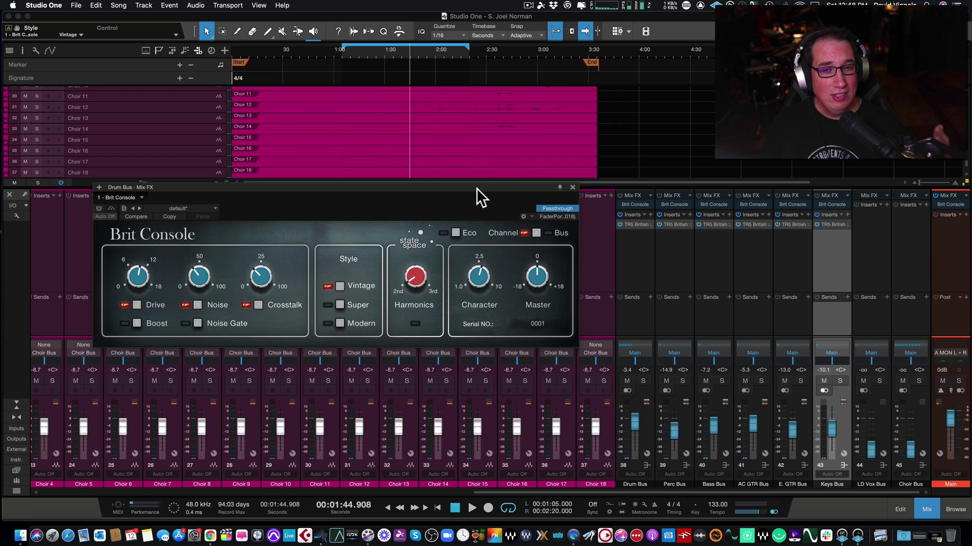
left_click_drag(475, 187, 479, 184)
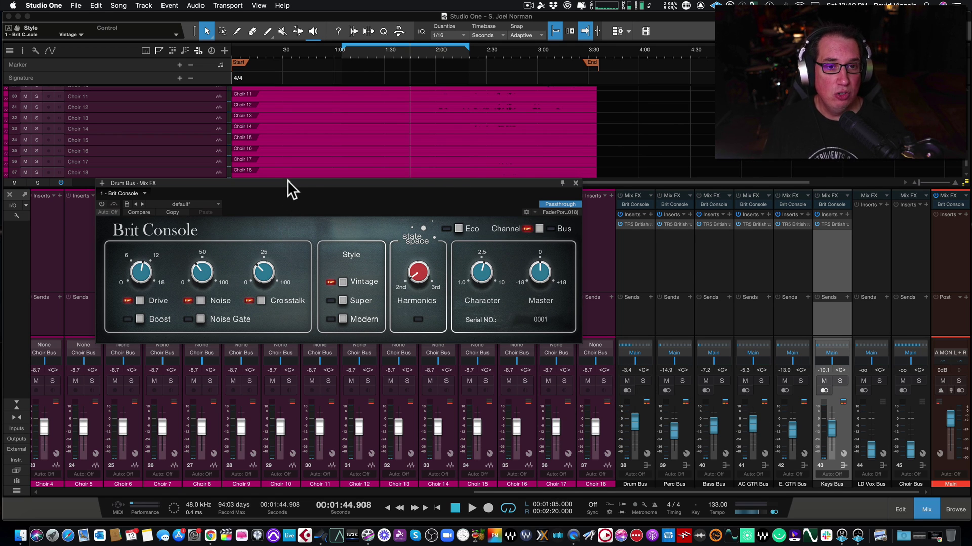
left_click_drag(288, 180, 290, 184)
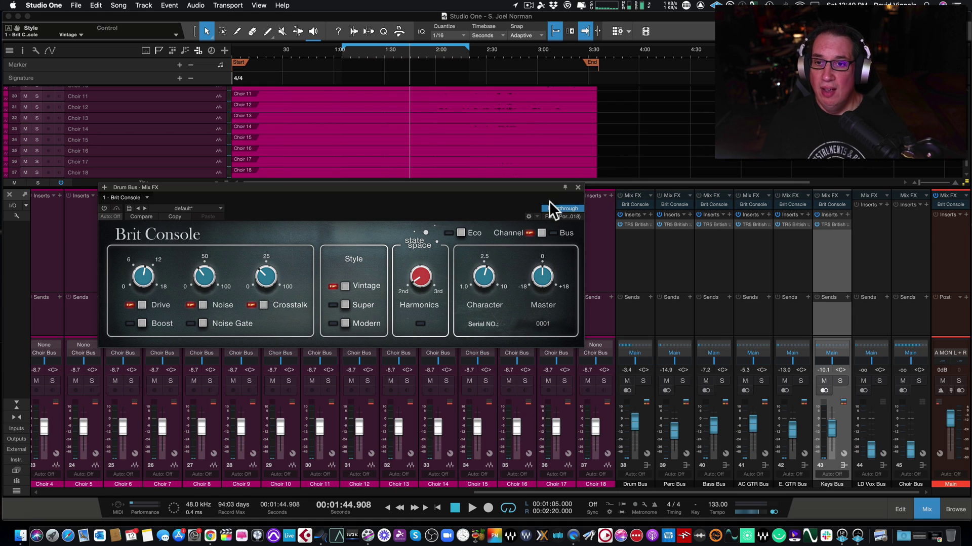
left_click(578, 186)
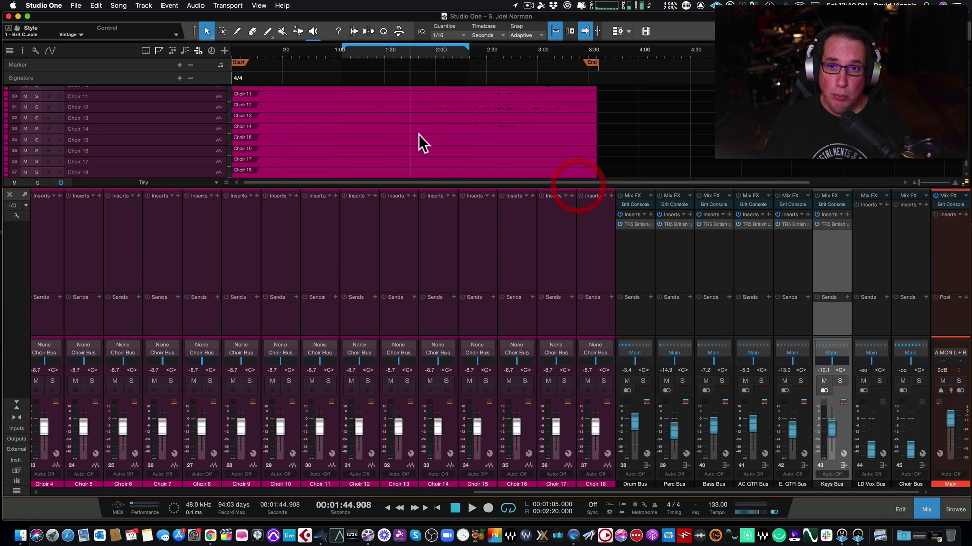
Return the playhead to the loop start at 1:05 and enable Mix FX on the buses from Drum Bus through Keys Bus.
left_click(343, 53)
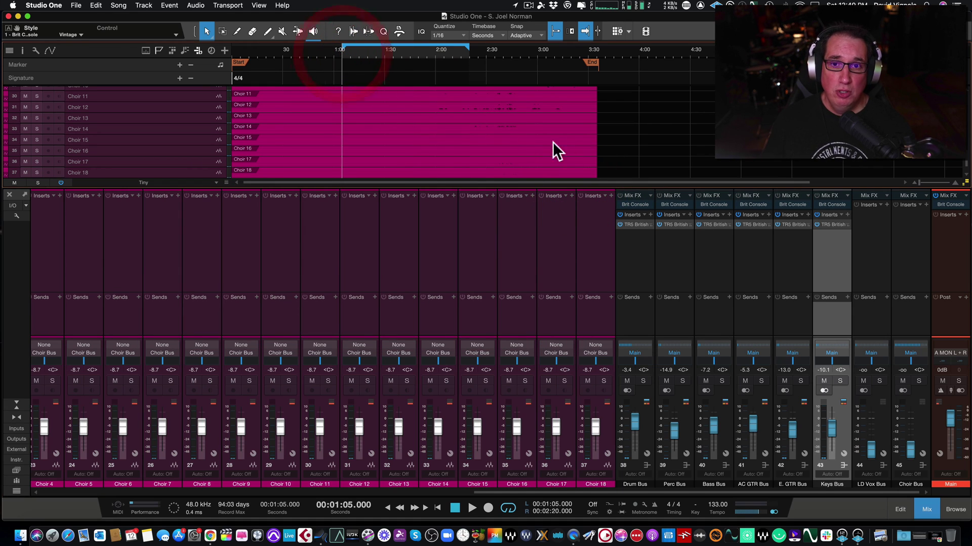
left_click(620, 196)
left_click(658, 195)
left_click(699, 195)
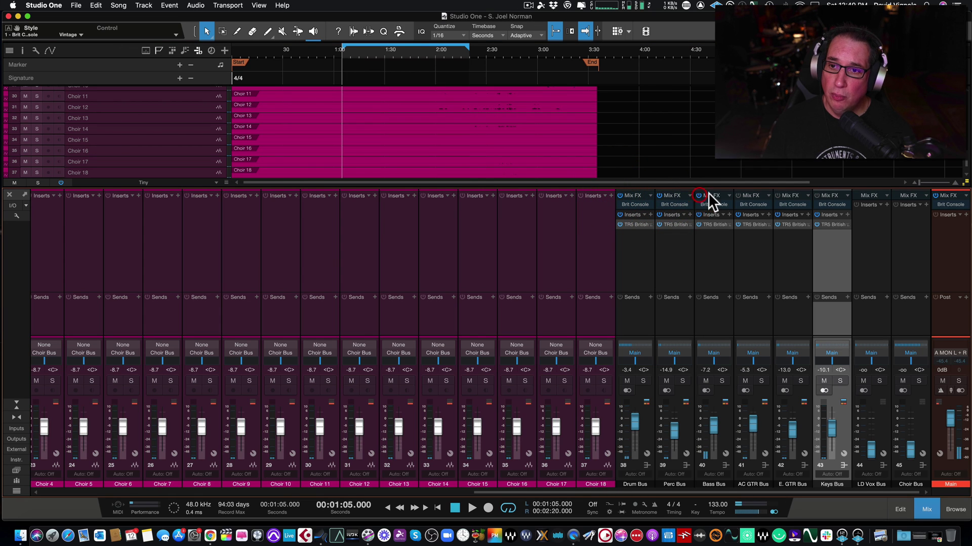
left_click(738, 195)
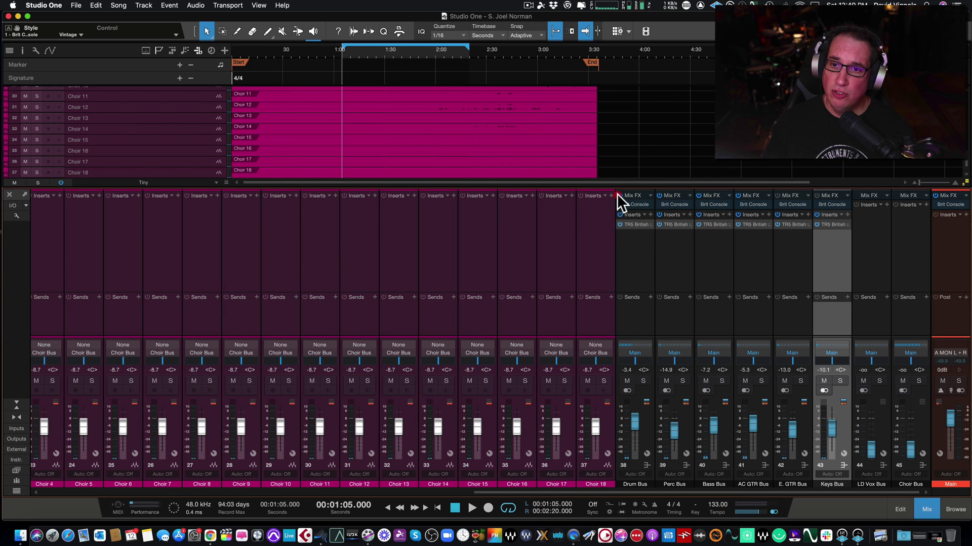
Disable Mix FX on all six processed buses and on Main, and start playing the unprocessed mix from 1:05.
left_click(620, 196)
left_click(659, 195)
left_click(698, 195)
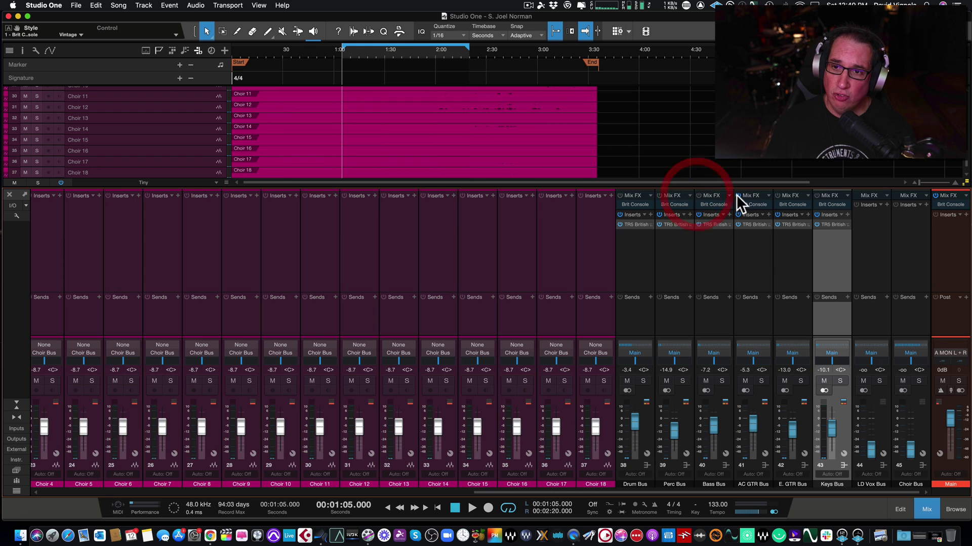
left_click(738, 196)
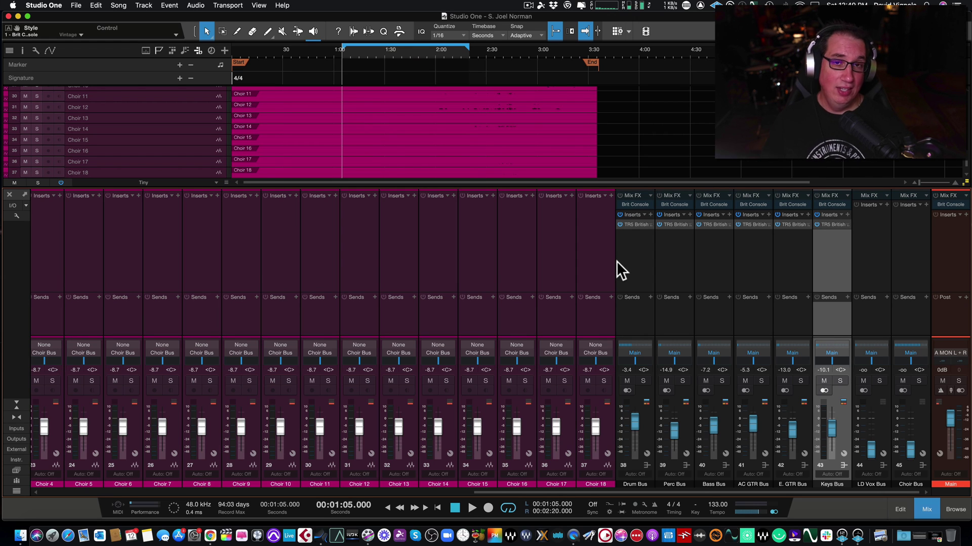
key("space")
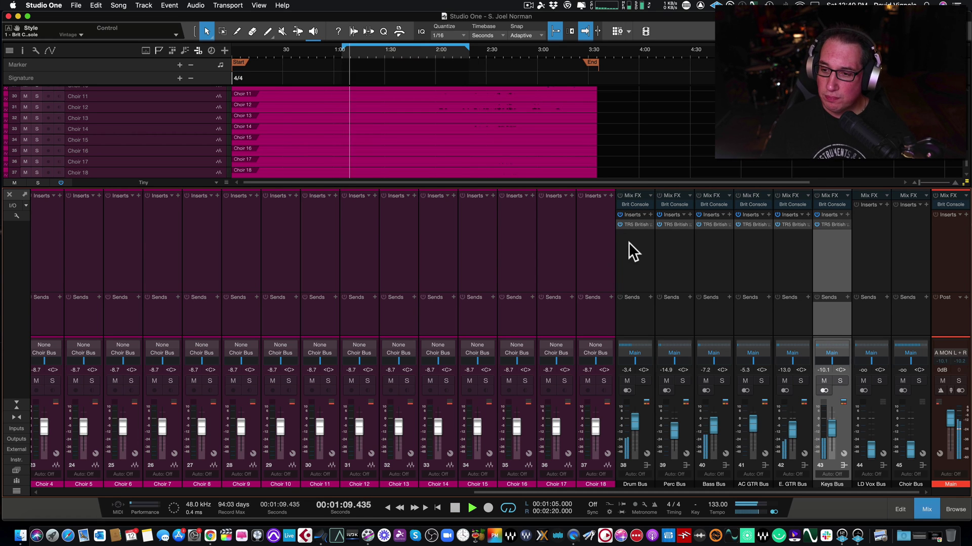
During playback, audition Mix FX switched on for the Drum, Perc, Bass, AC GTR, E. GTR and Keys buses plus Main.
left_click(619, 196)
left_click(658, 195)
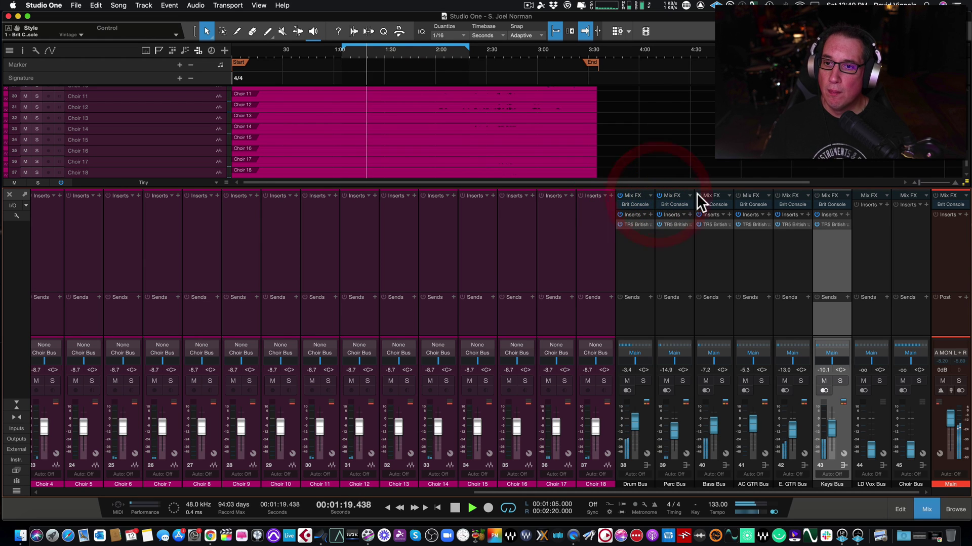
left_click(698, 195)
left_click(738, 195)
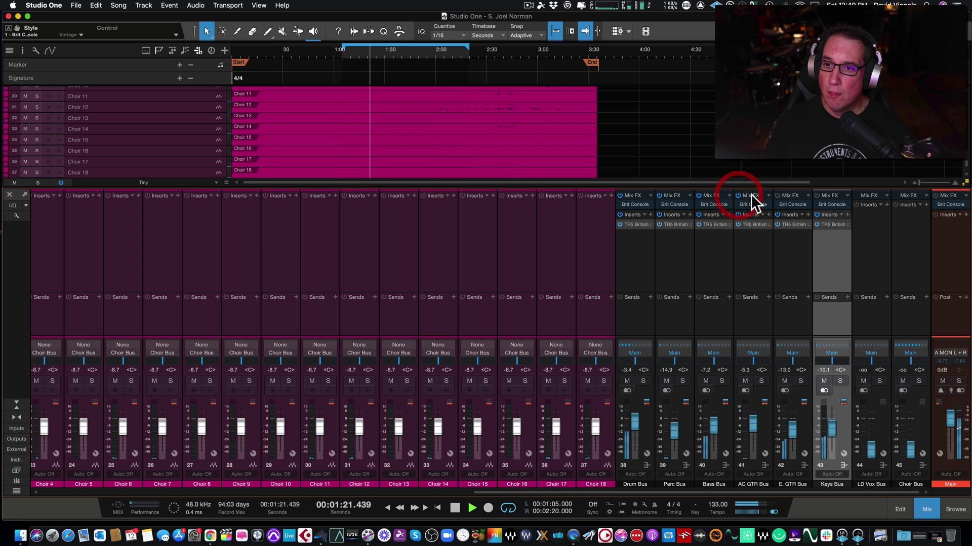
left_click(778, 195)
left_click(816, 195)
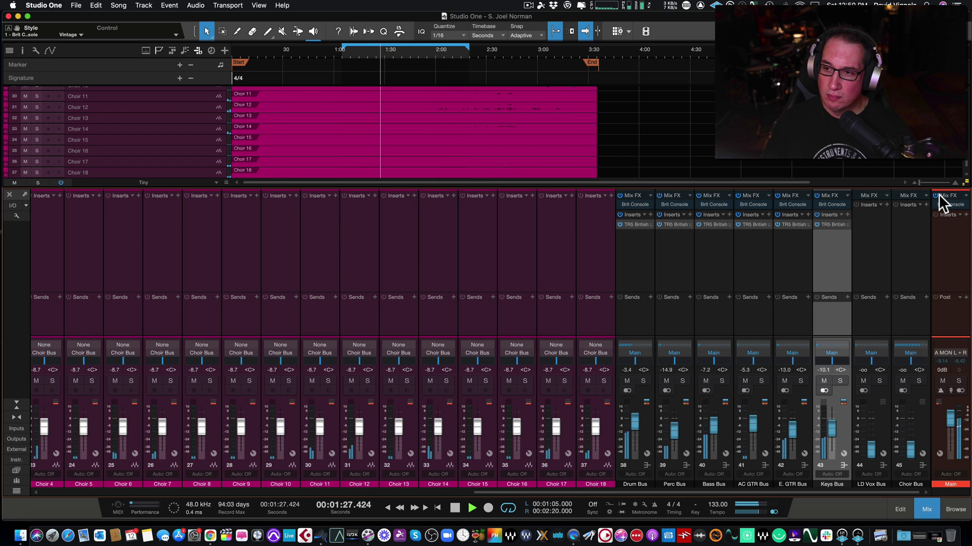
Keep the mix playing and bypass Mix FX on the six processed buses and Main to compare the dry sound.
left_click(619, 196)
left_click(659, 195)
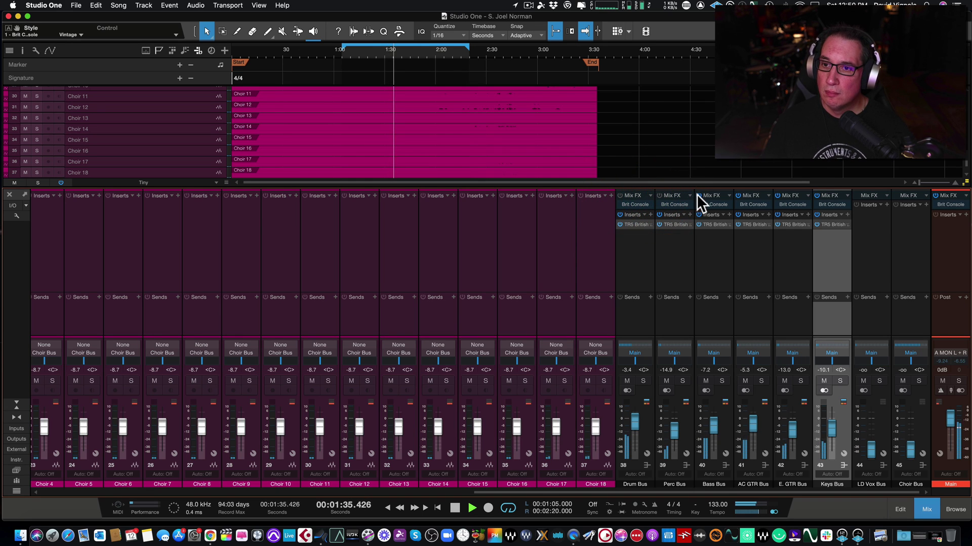
left_click(698, 195)
left_click(737, 195)
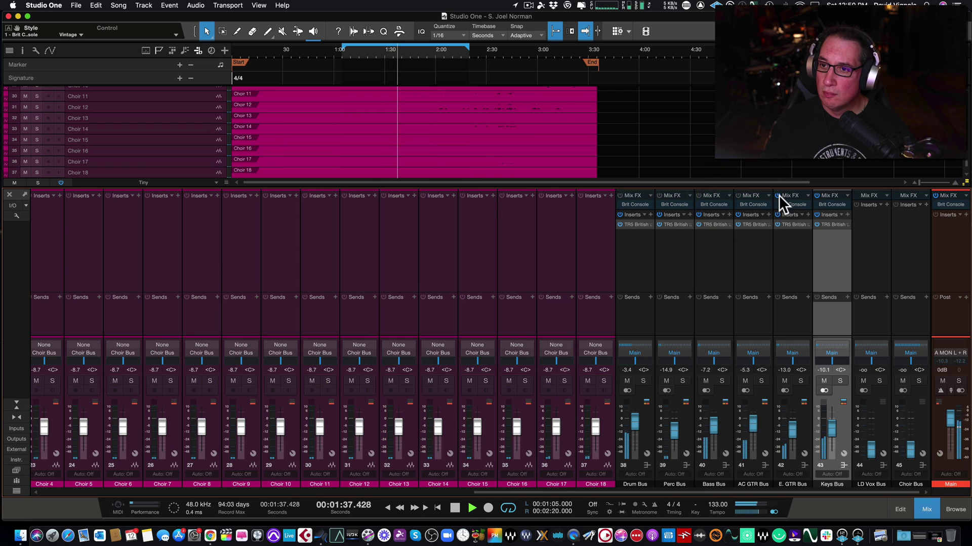
left_click(778, 195)
left_click(815, 195)
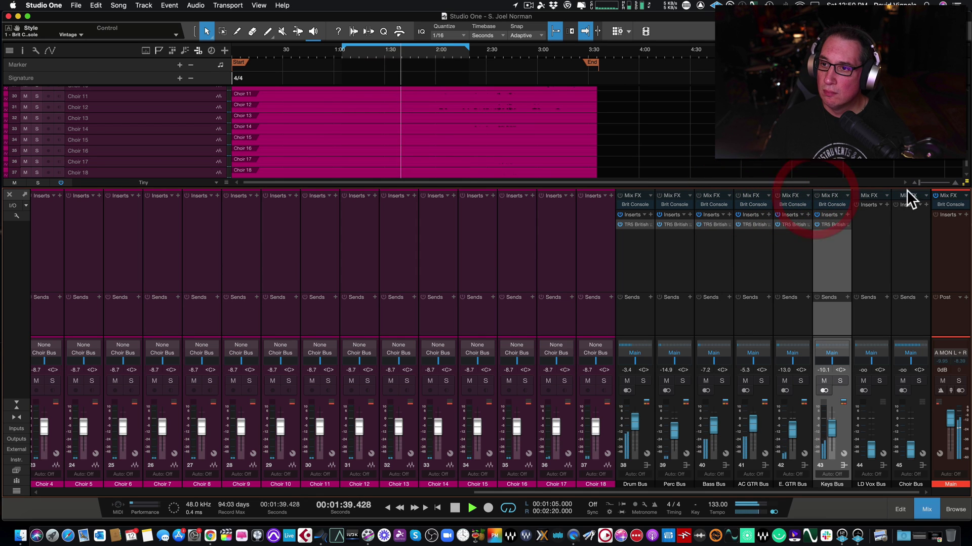
left_click(933, 195)
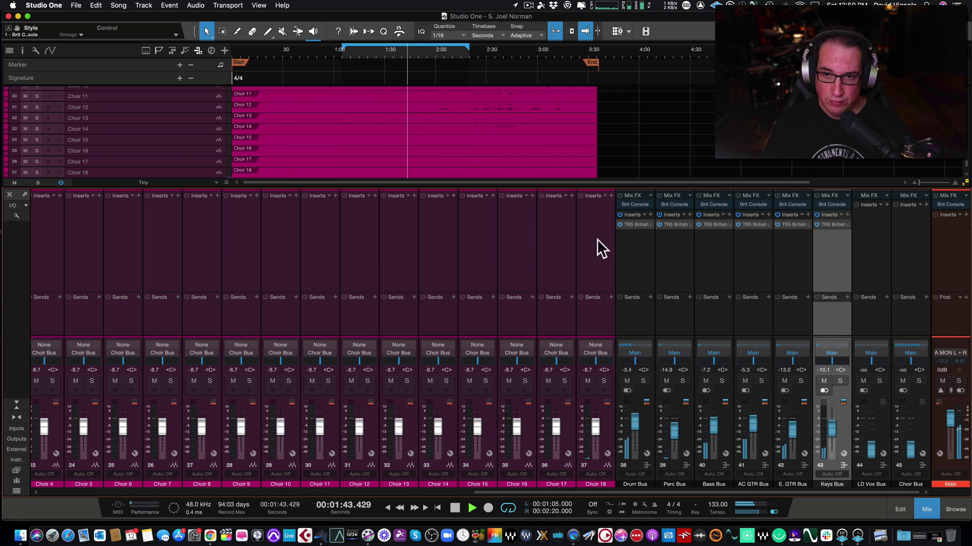
Re-enable Mix FX on Drum Bus through Keys Bus and on Main to hear the console processing again.
left_click(619, 195)
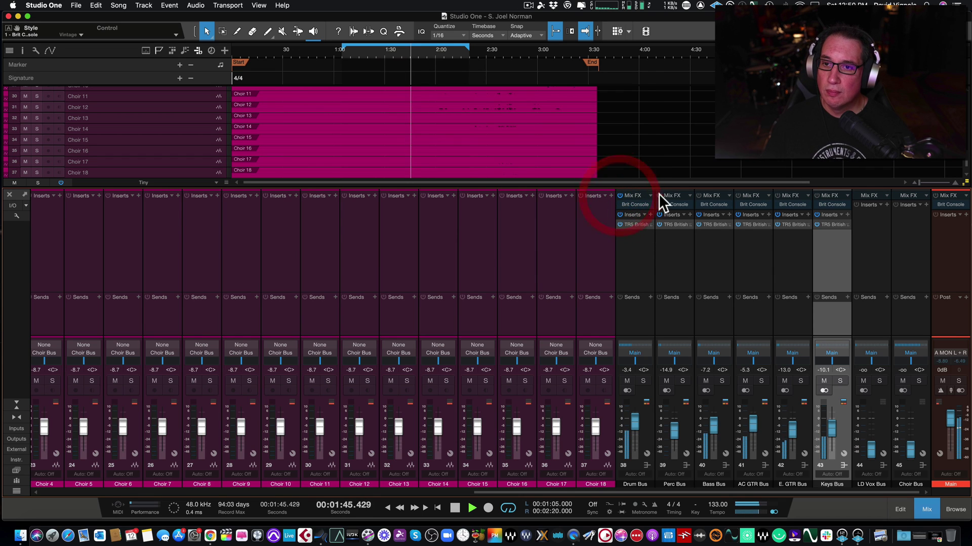
left_click(659, 194)
left_click(697, 194)
left_click(737, 195)
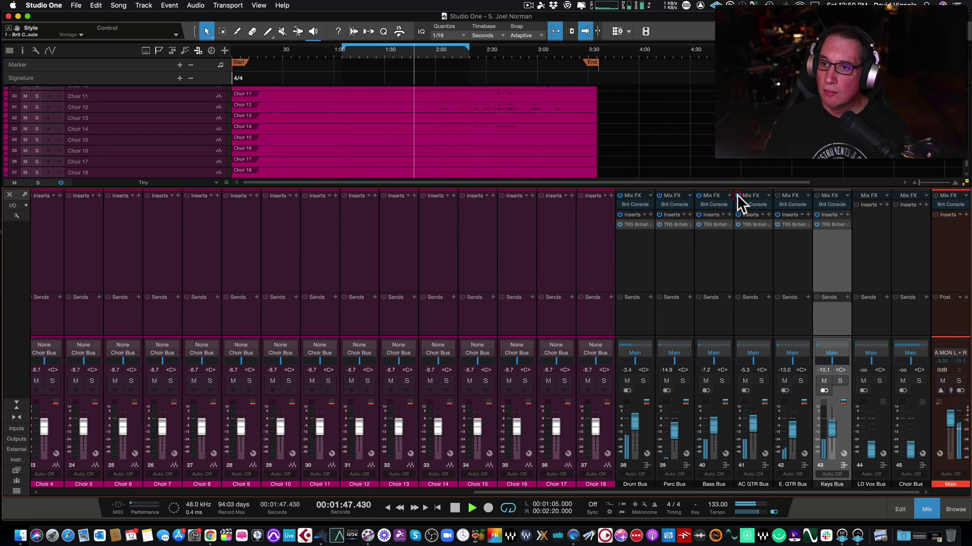
left_click(778, 195)
left_click(816, 195)
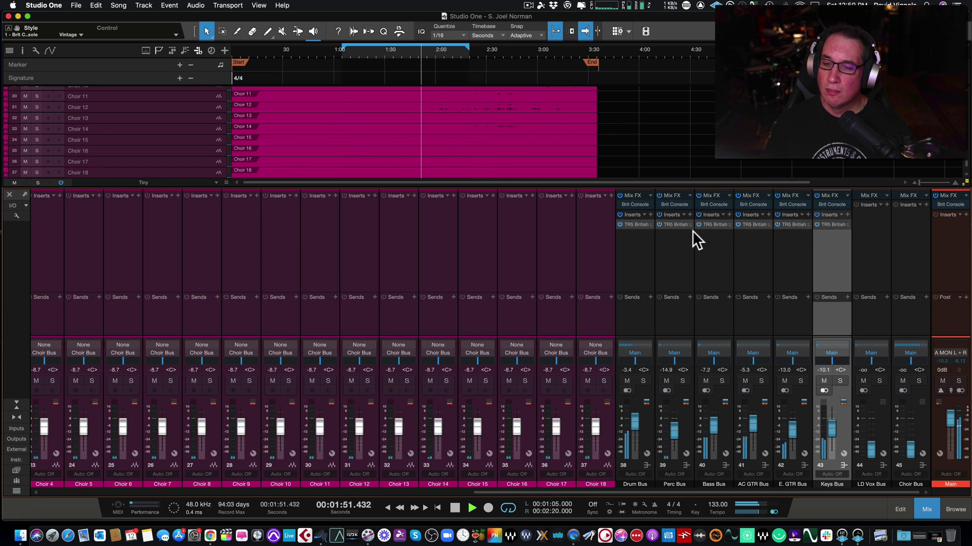
Show the Drum Bus Brit Console, stop playback to examine its controls, and close its window.
left_click(631, 202)
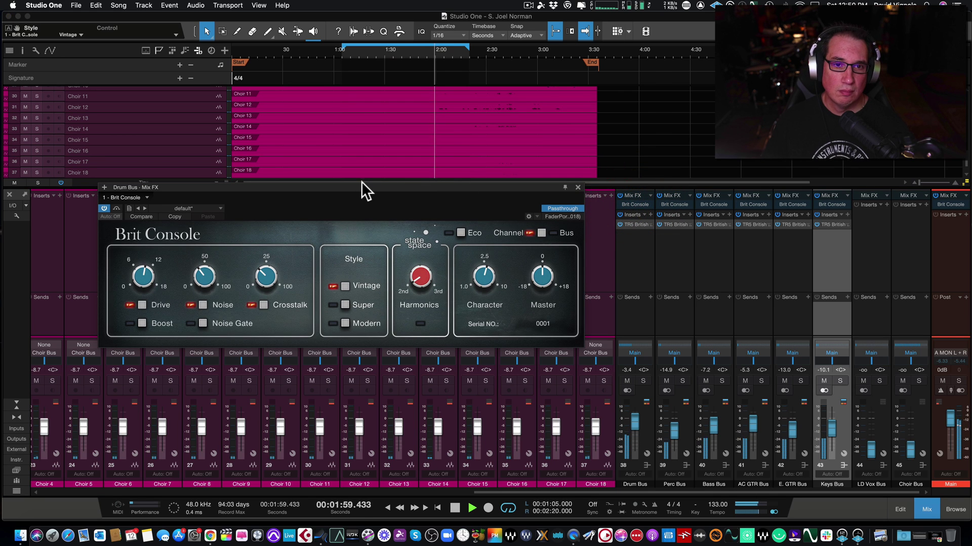
left_click_drag(359, 183, 346, 189)
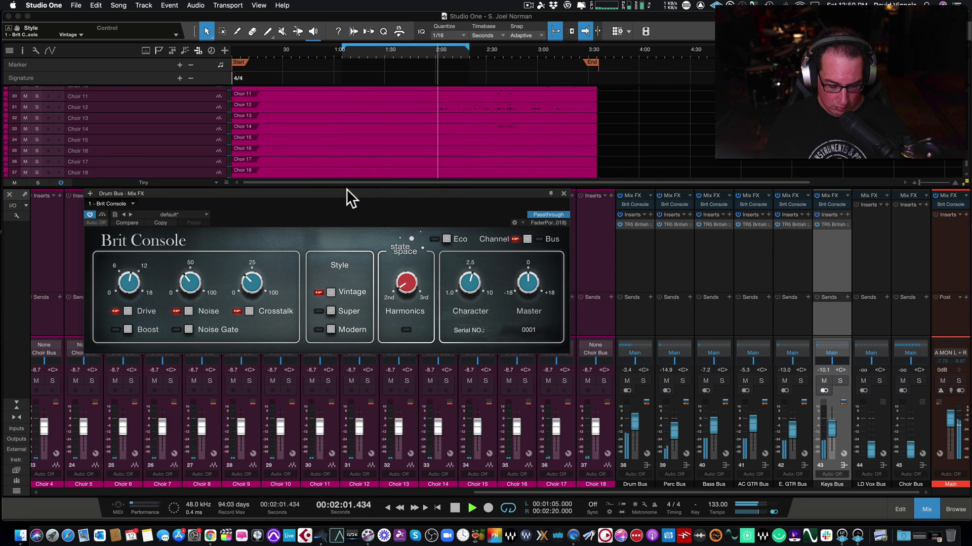
key("space")
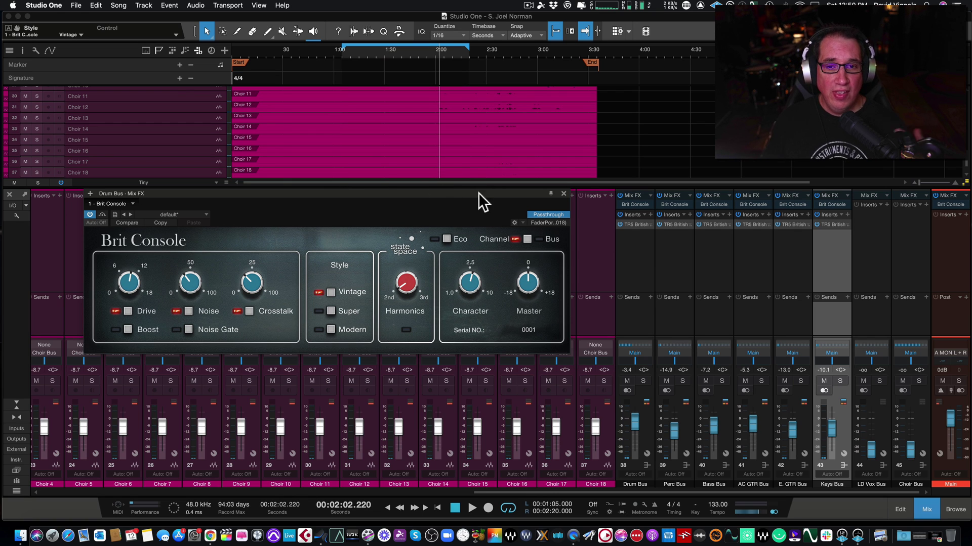
left_click_drag(454, 191, 434, 197)
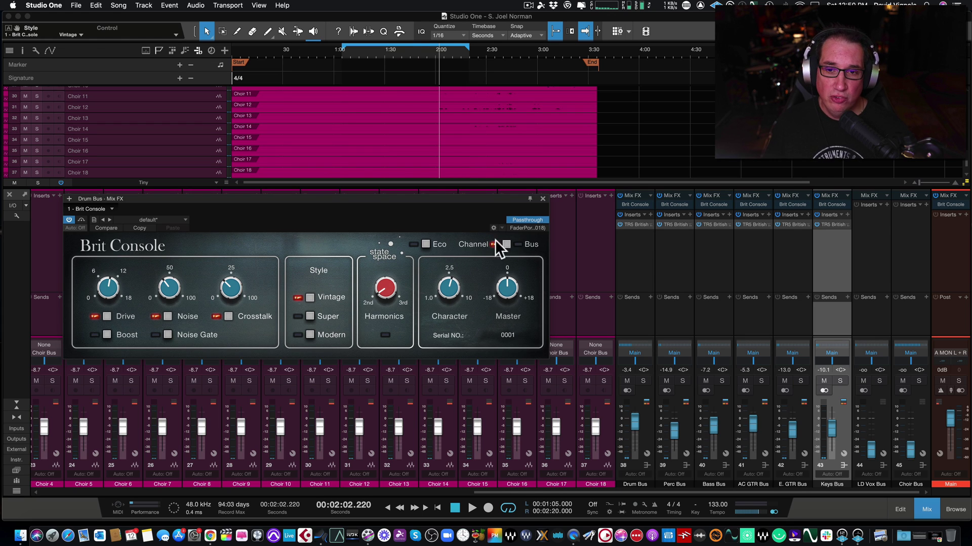
left_click(542, 198)
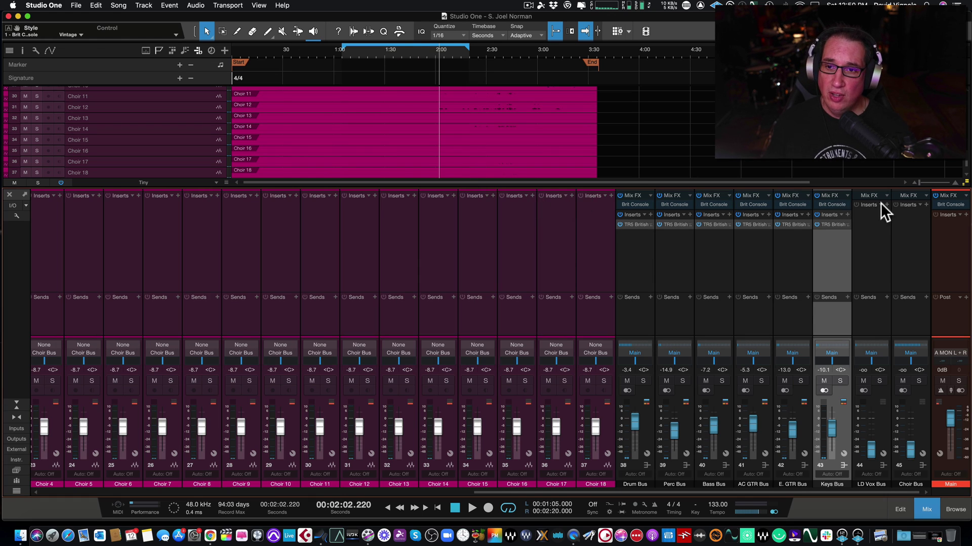
Disable Mix FX on the Drum, Perc, Bass, AC GTR, E. GTR and Keys buses, leaving only Main processed.
left_click(620, 195)
left_click(660, 195)
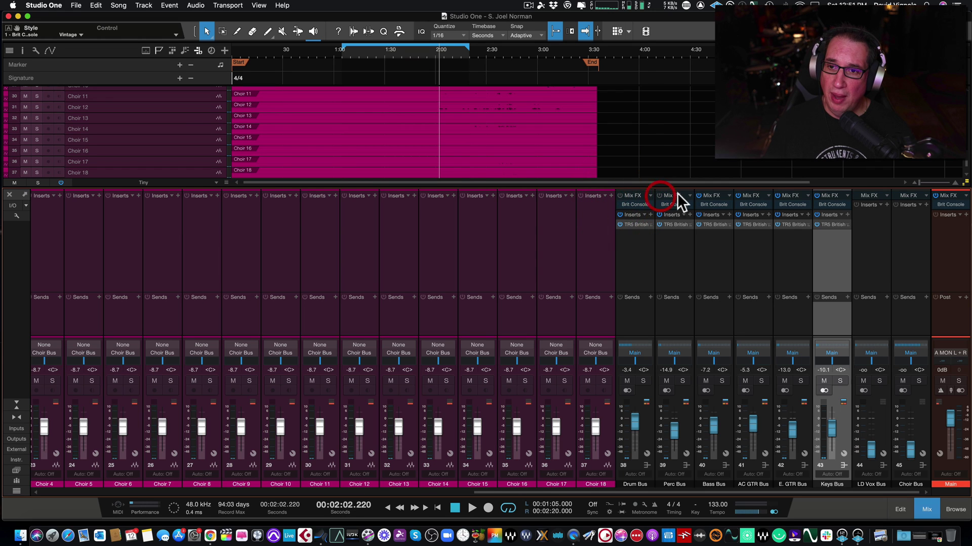
left_click(705, 195)
left_click(740, 195)
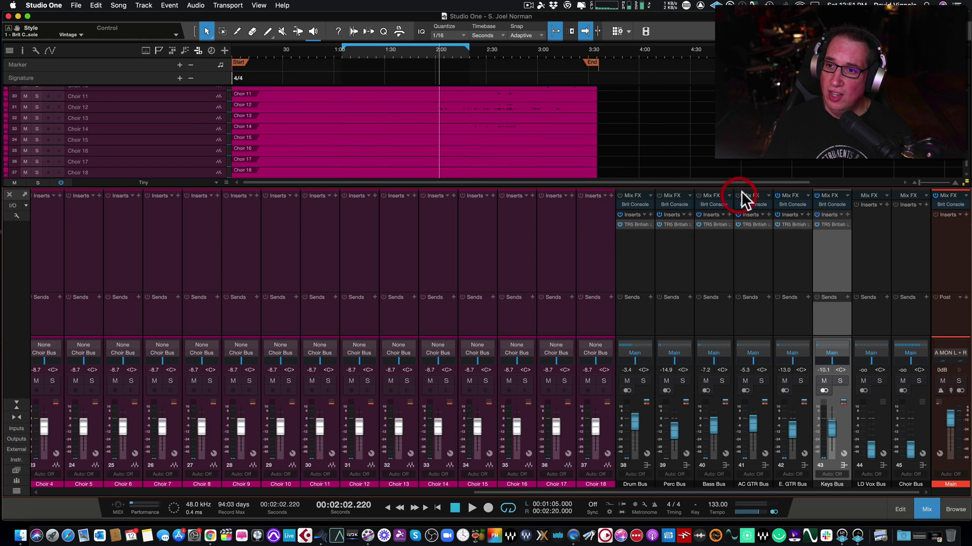
left_click(777, 196)
left_click(816, 196)
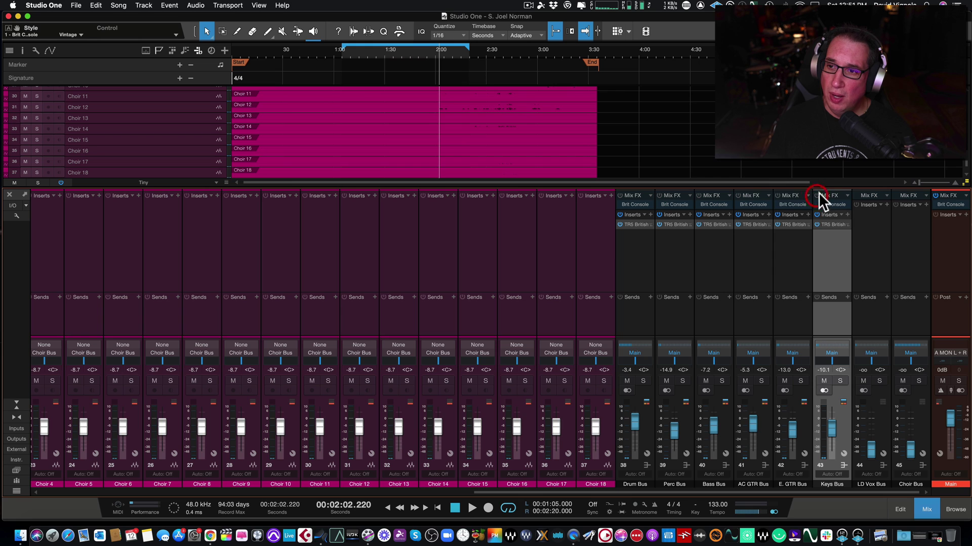
Open the Main channel's Brit Console and try its Eco and Channel/Bus switches, returning to Eco off and Channel.
left_click(949, 204)
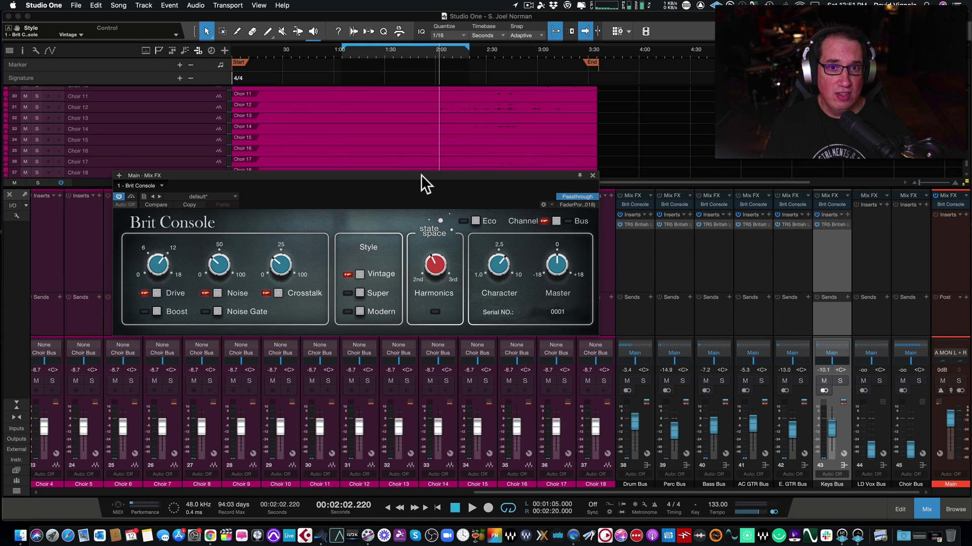
left_click_drag(421, 175, 420, 196)
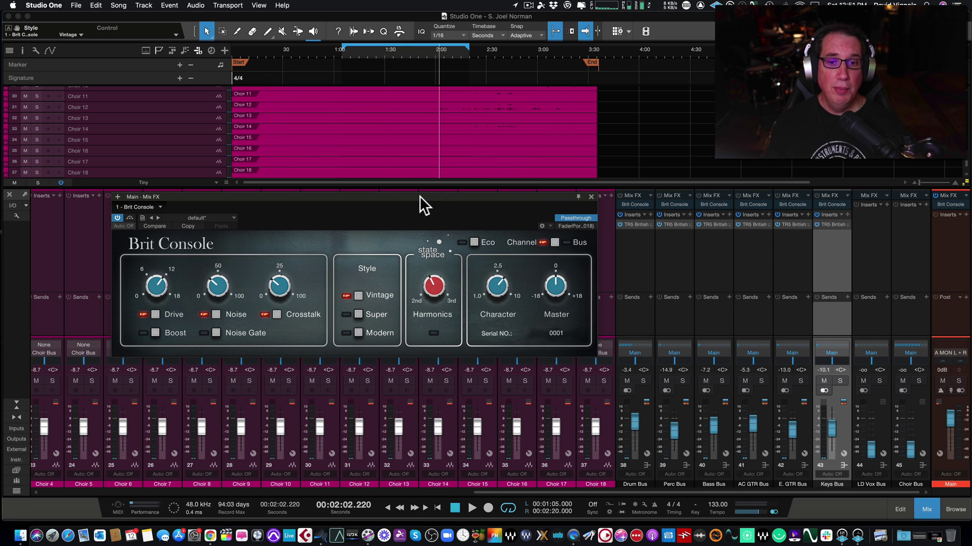
left_click(473, 242)
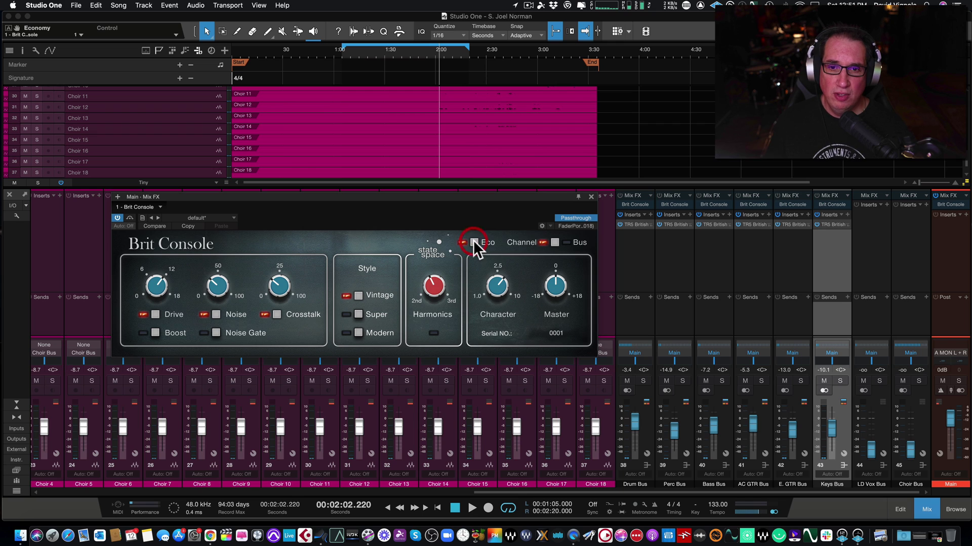
left_click(553, 242)
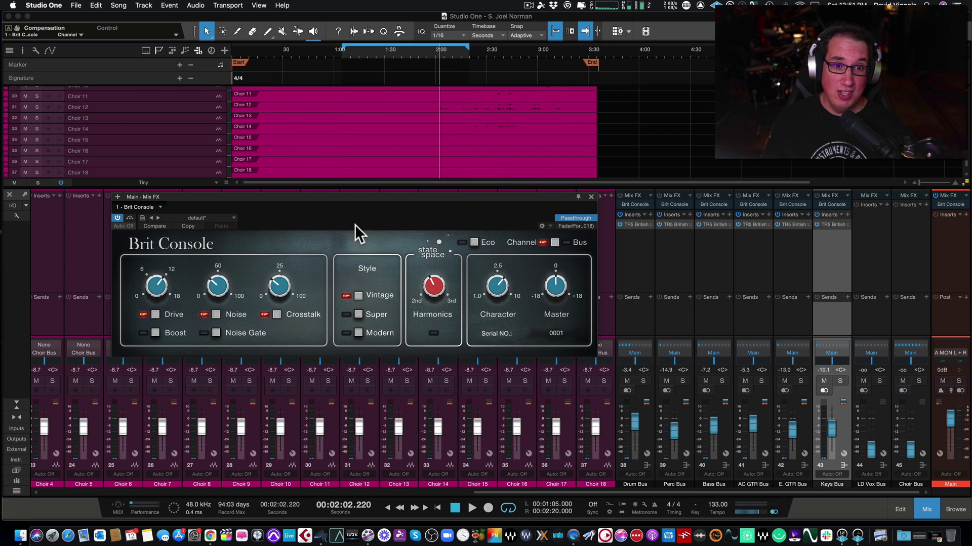
Switch the Main channel's Brit Console from Channel to Bus mode.
left_click_drag(334, 198, 336, 186)
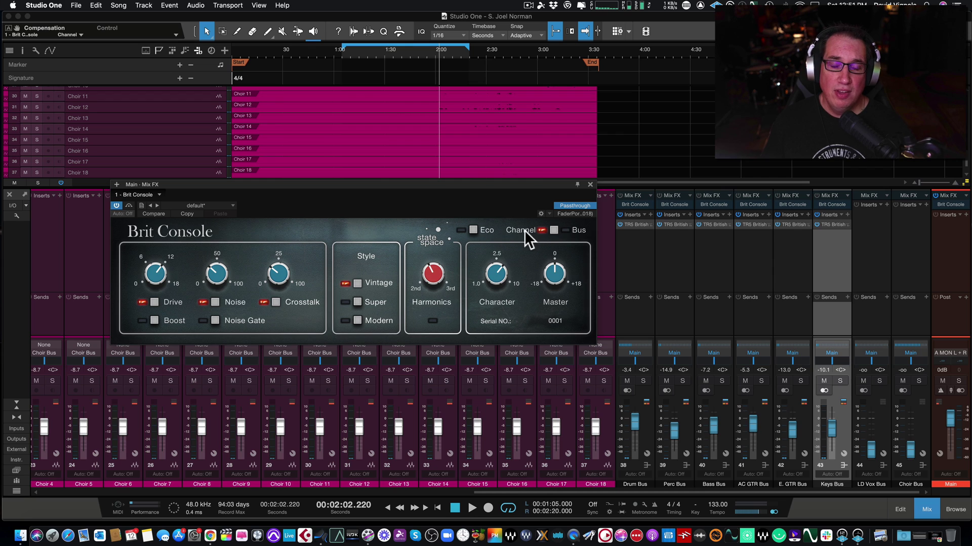
left_click(553, 231)
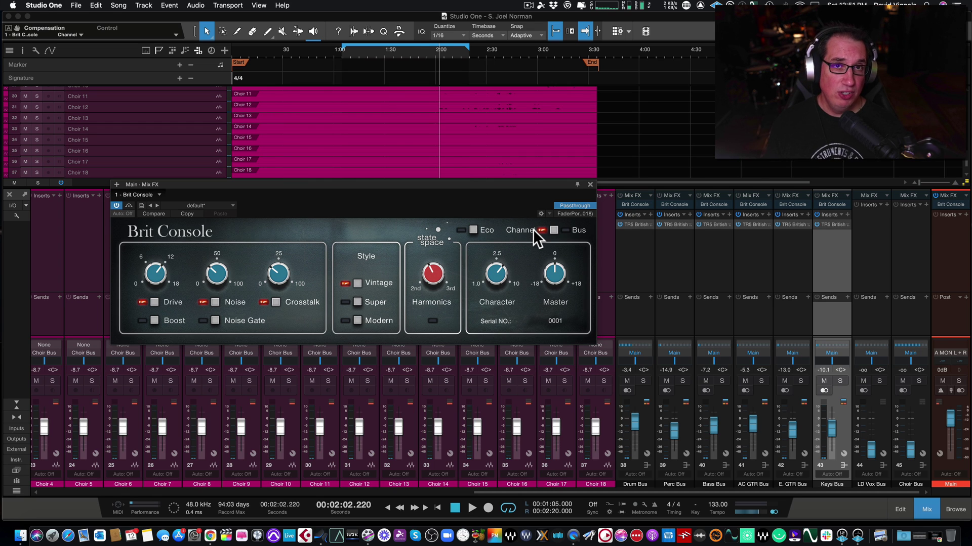
left_click(566, 230)
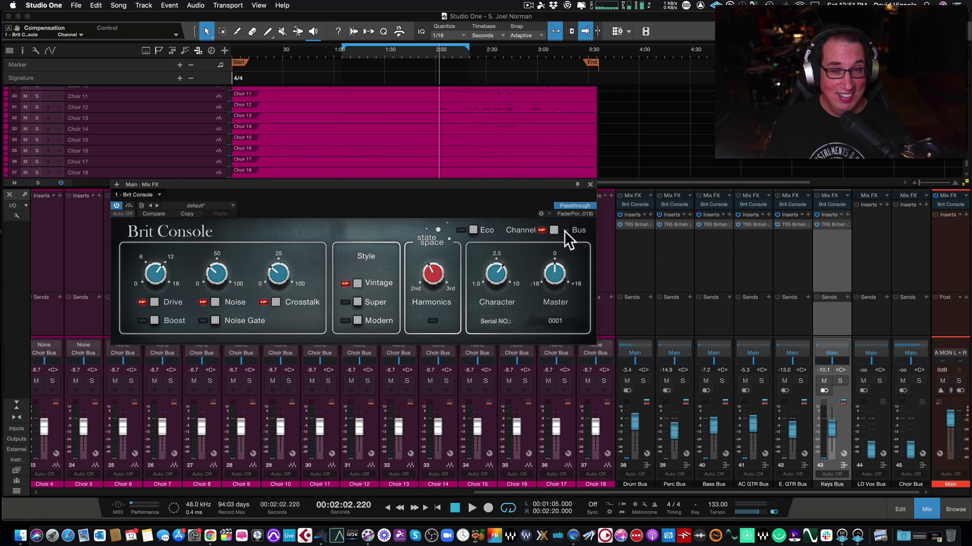
left_click(564, 231)
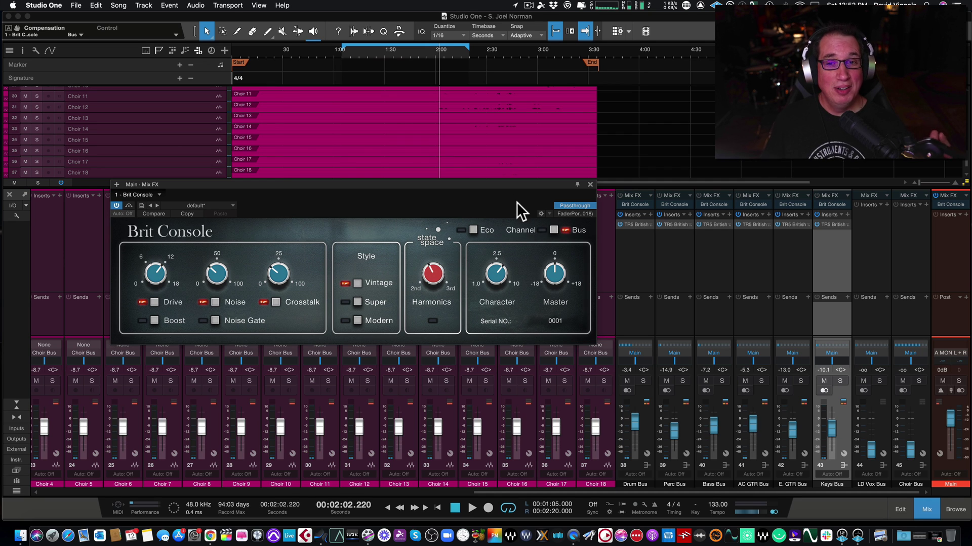
left_click_drag(511, 184, 511, 188)
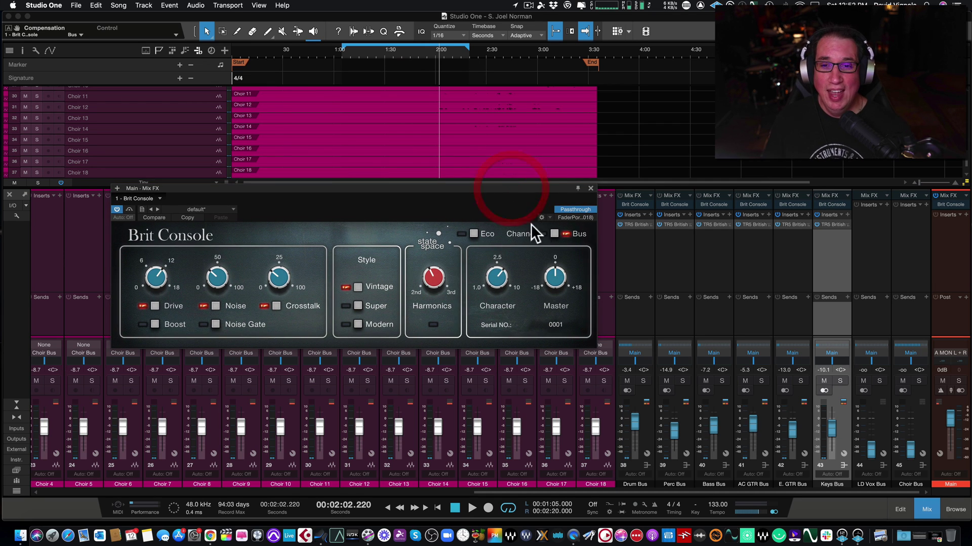
Turn on Eco in Main's Brit Console, comparing CPU load with Eco off and on in the Performance Monitor before closing the monitor.
left_click(460, 234)
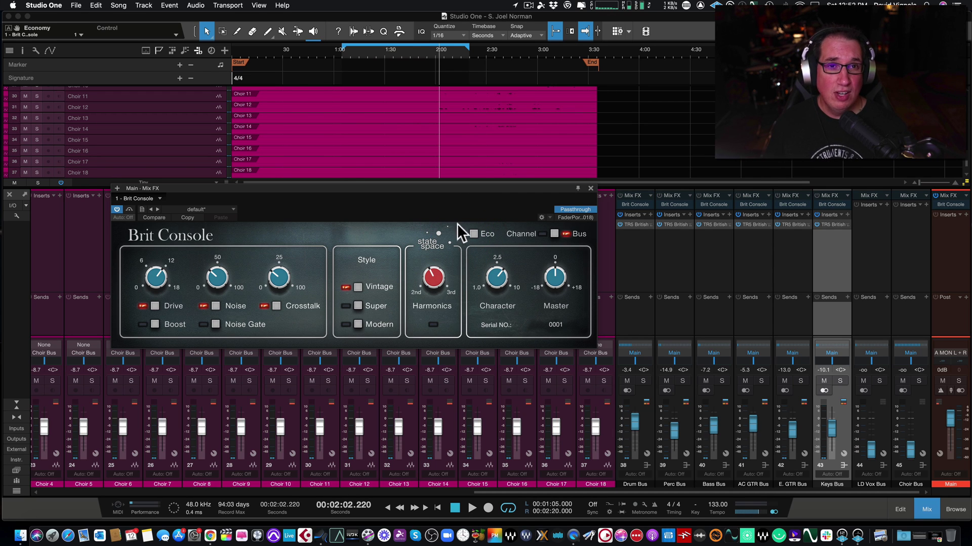
left_click(259, 5)
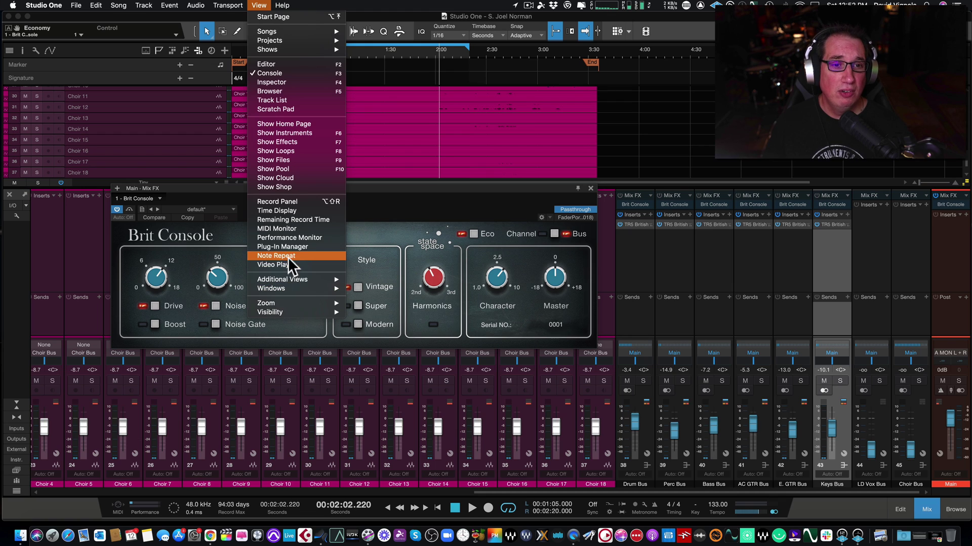
left_click(290, 238)
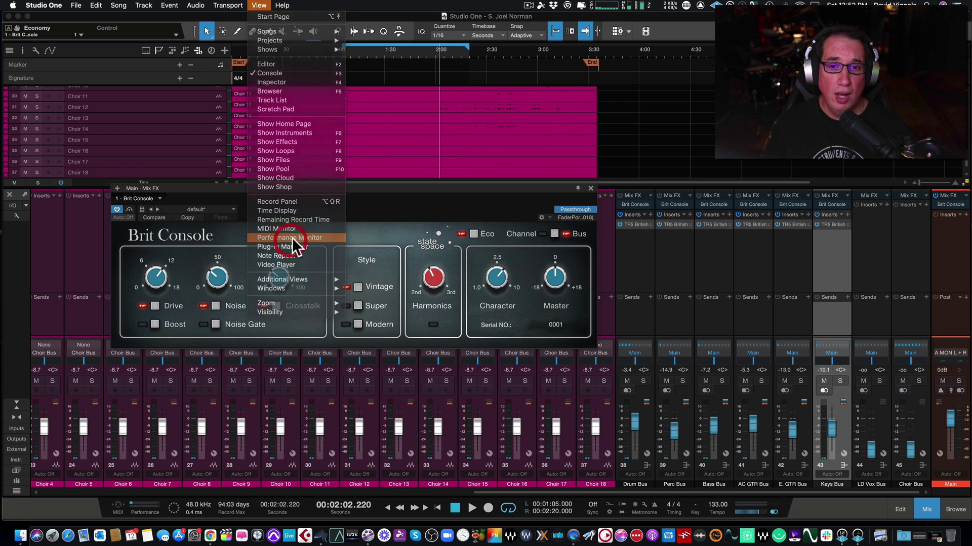
left_click(461, 234)
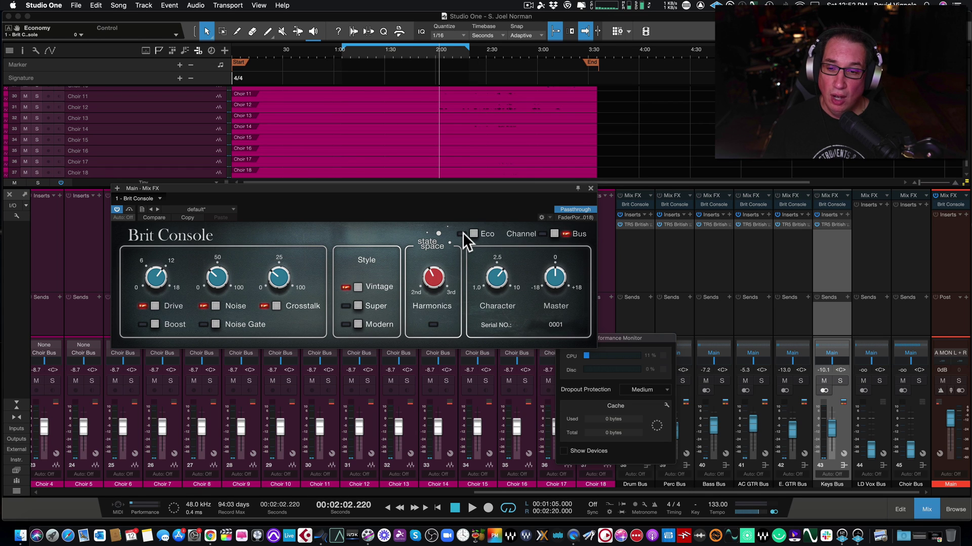
left_click(475, 233)
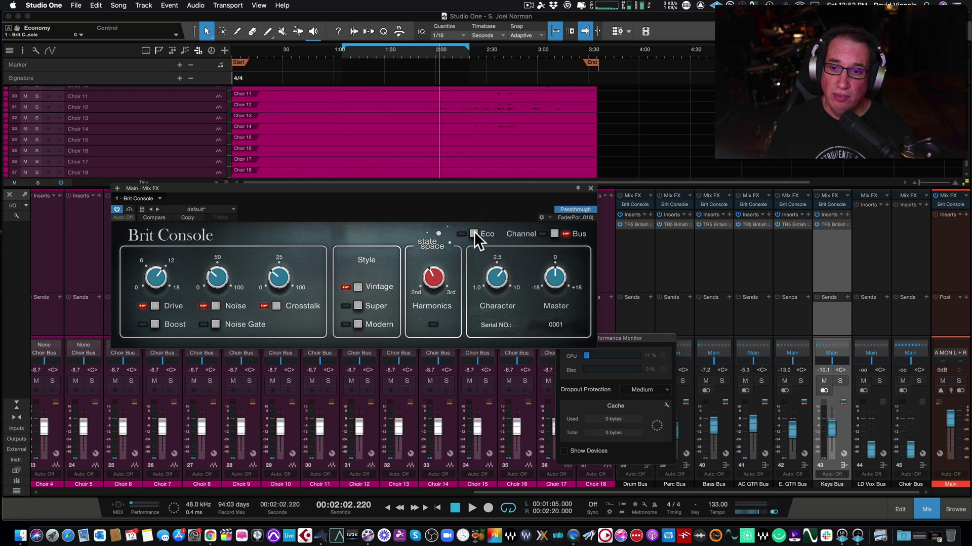
left_click(474, 233)
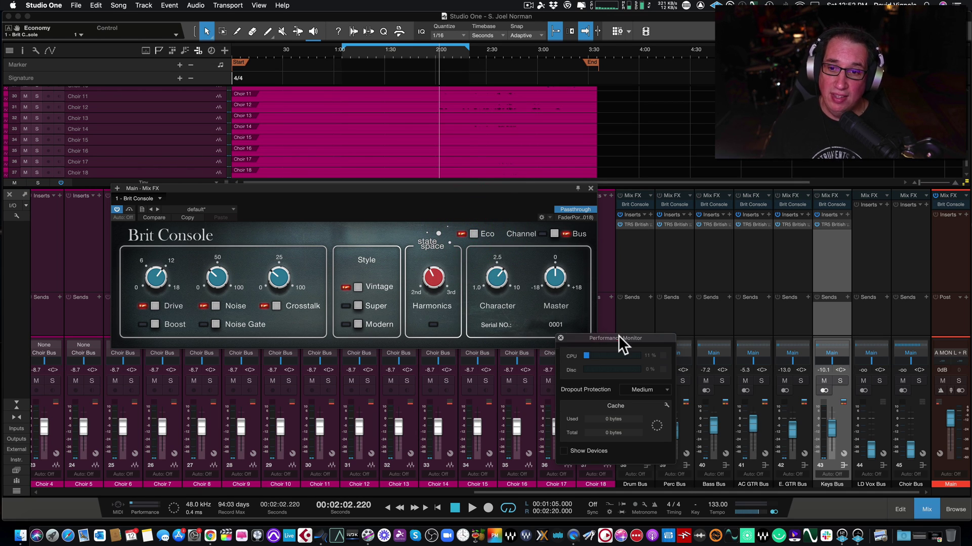
left_click_drag(618, 337, 581, 355)
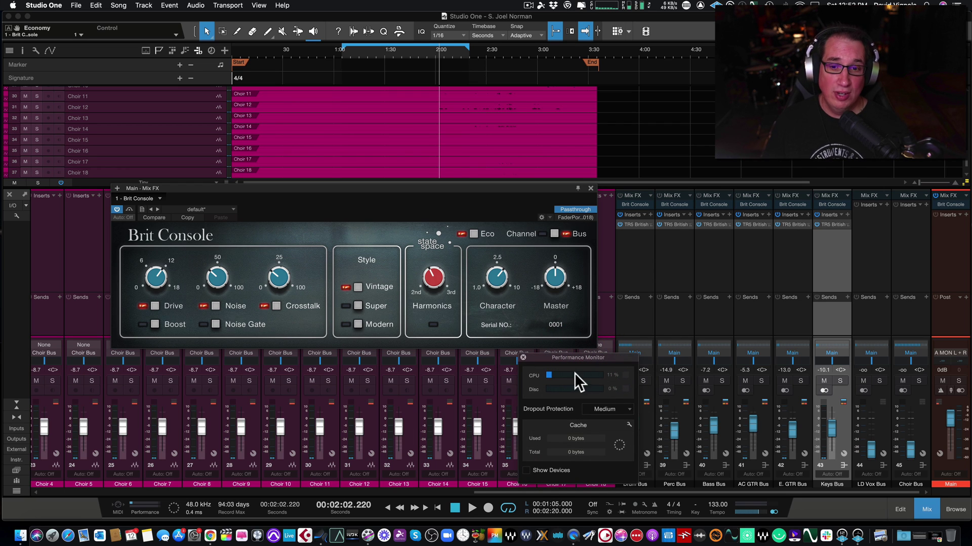
left_click(523, 357)
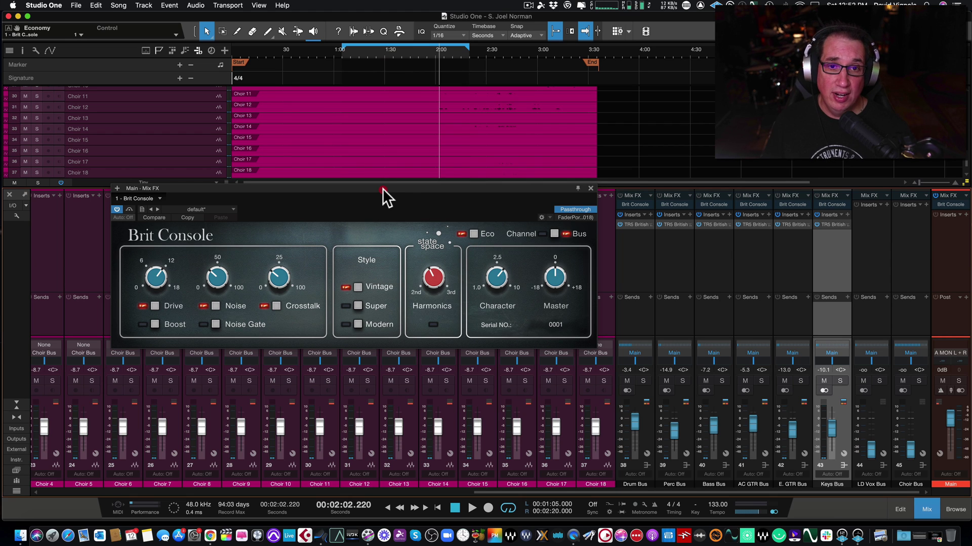
Play the mix from 1:05 while comparing Eco on and off on Main, then stop playback and leave Eco on.
left_click_drag(382, 189, 381, 191)
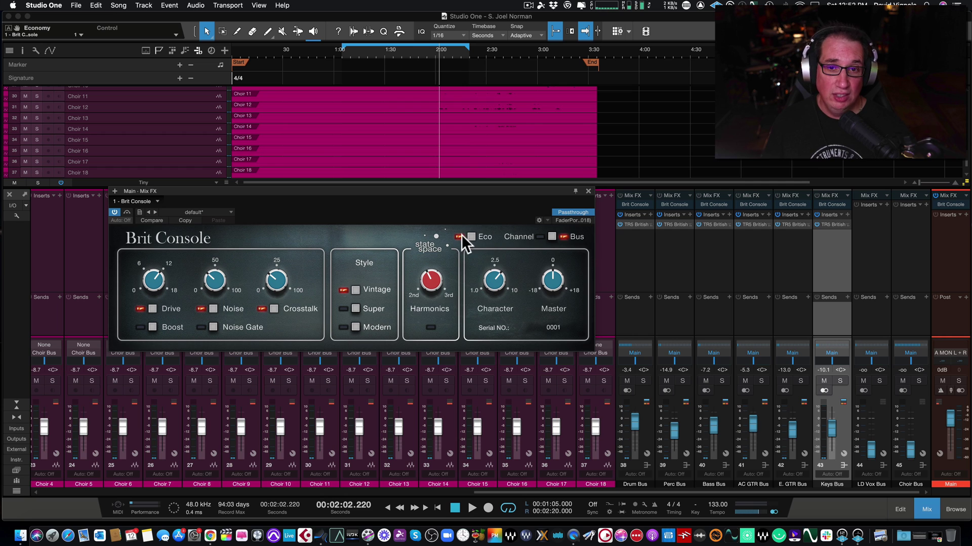
left_click(343, 54)
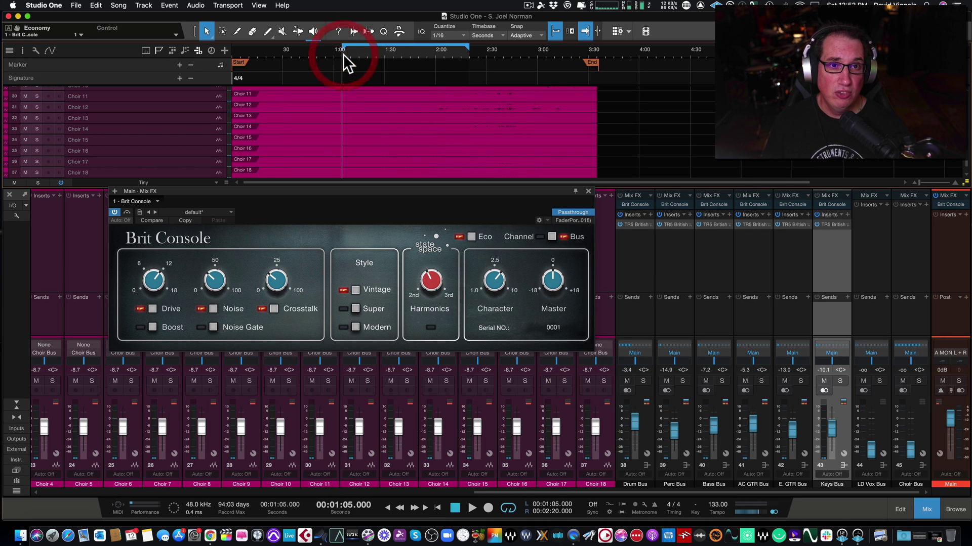
key("space")
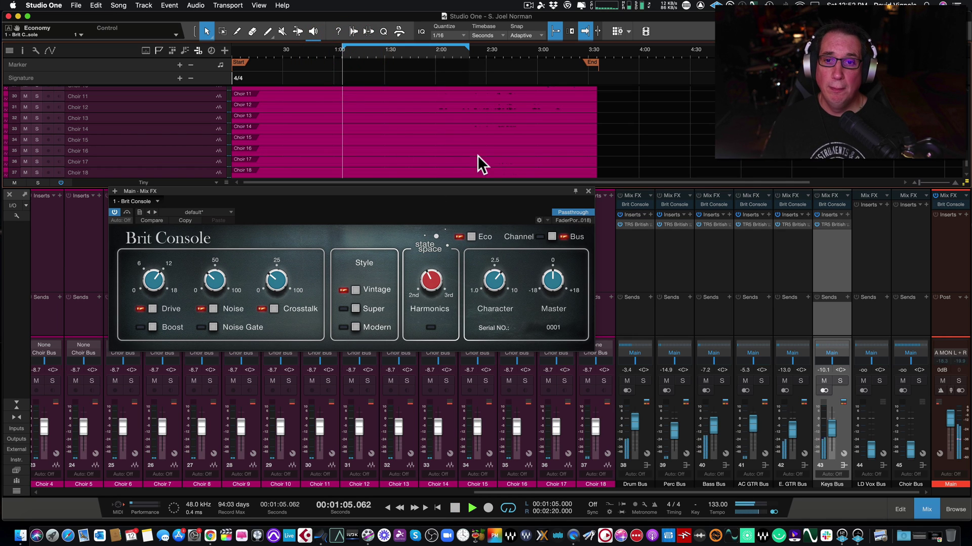
left_click(470, 237)
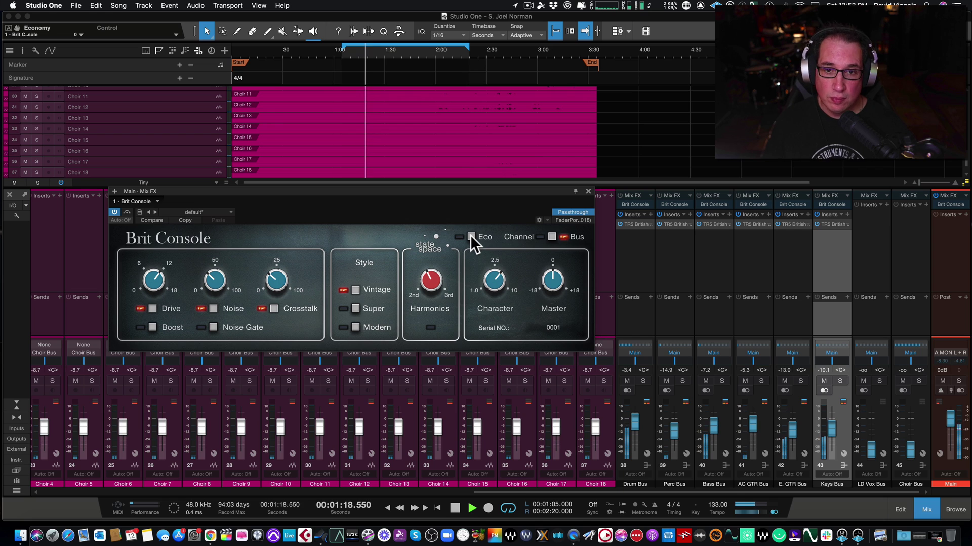
left_click(469, 235)
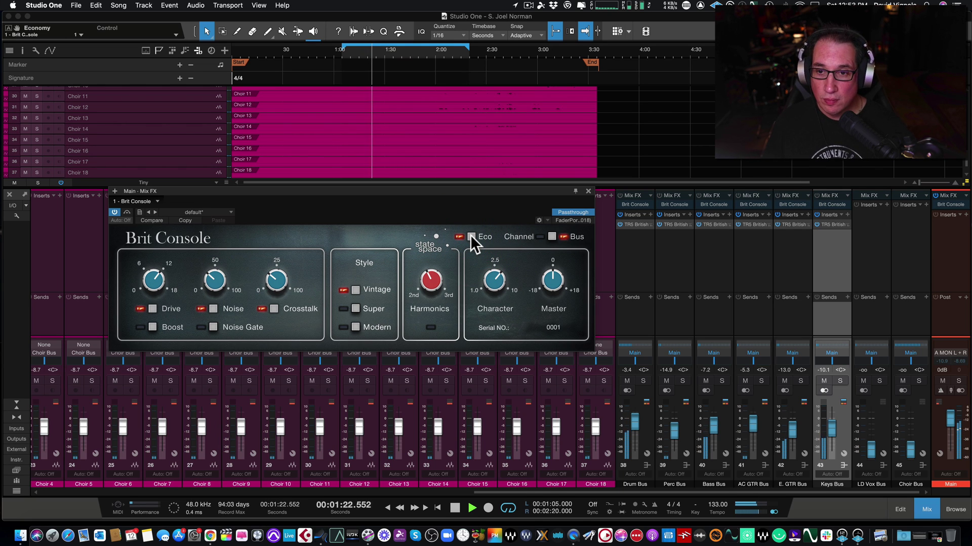
left_click(470, 235)
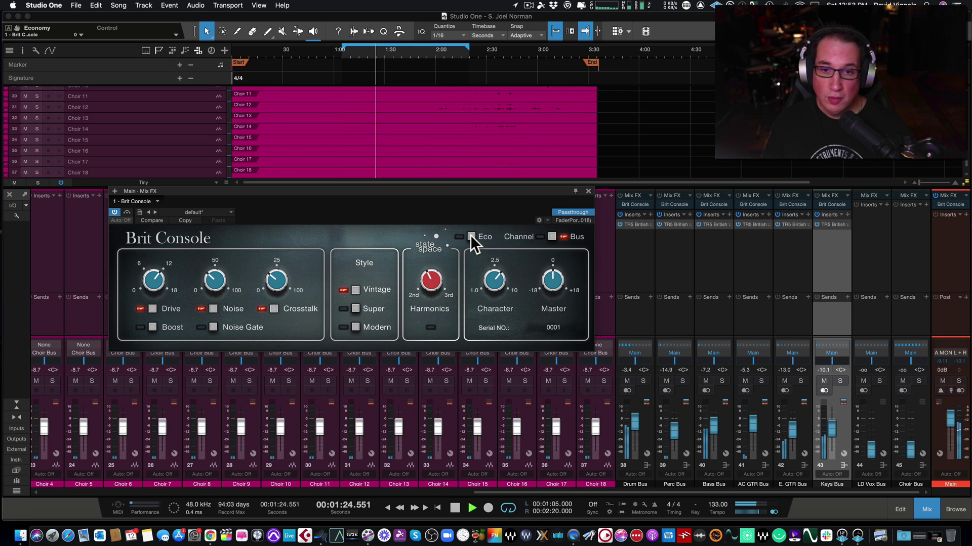
key("space")
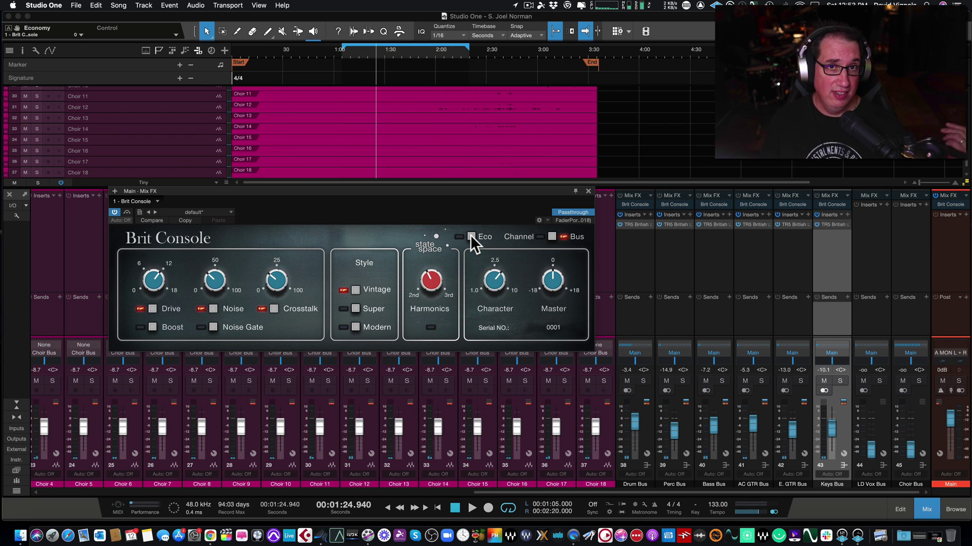
left_click(469, 235)
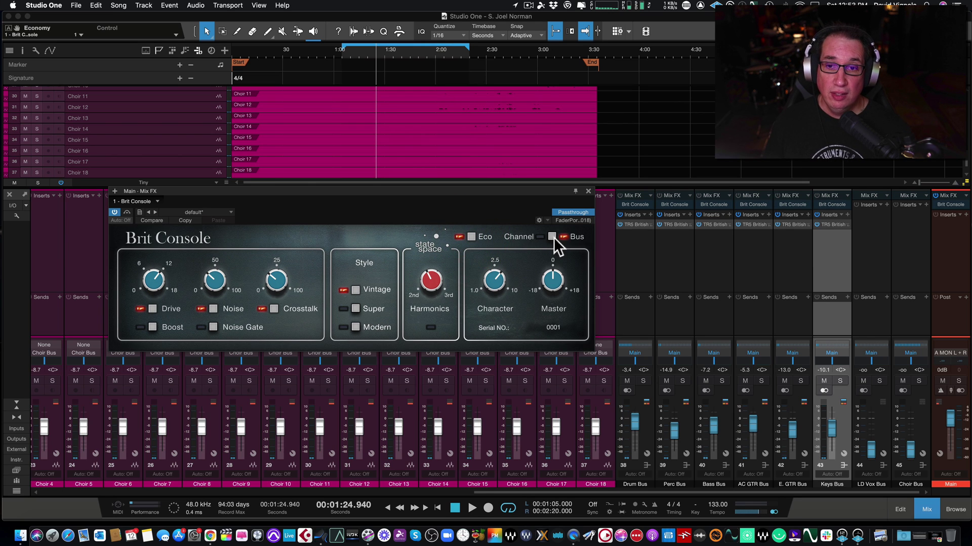
Resume playback to compare Channel and Bus modes on Main's Brit Console, returning to Bus and stopping playback.
key("space")
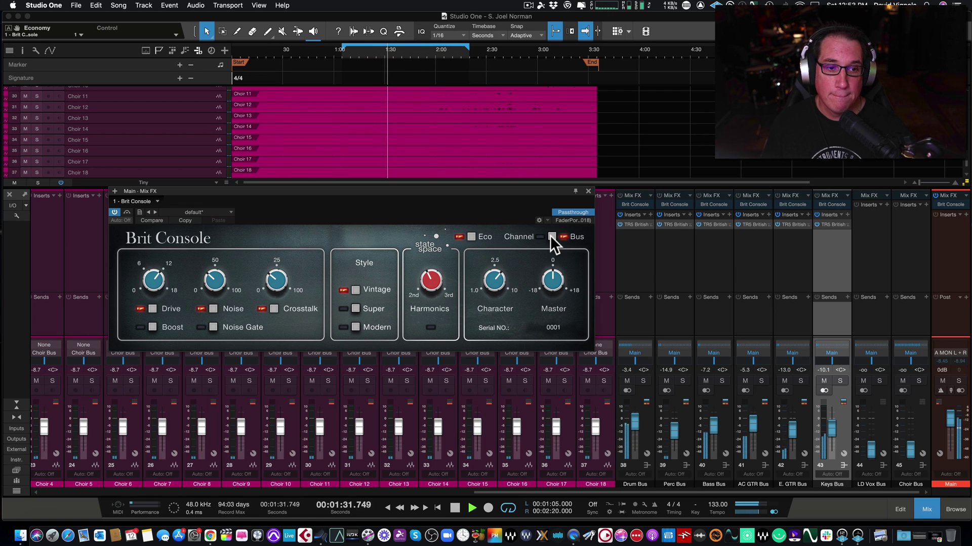
left_click(552, 237)
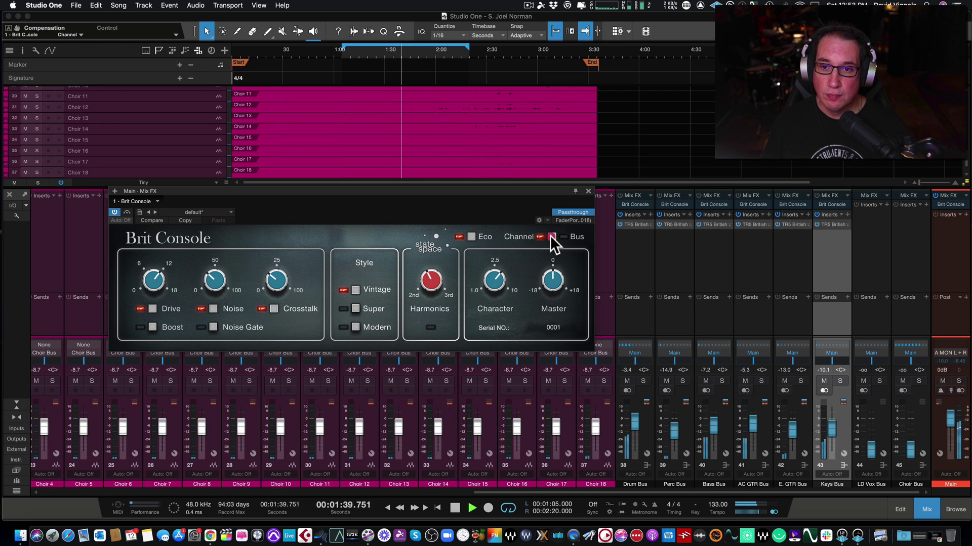
left_click(551, 236)
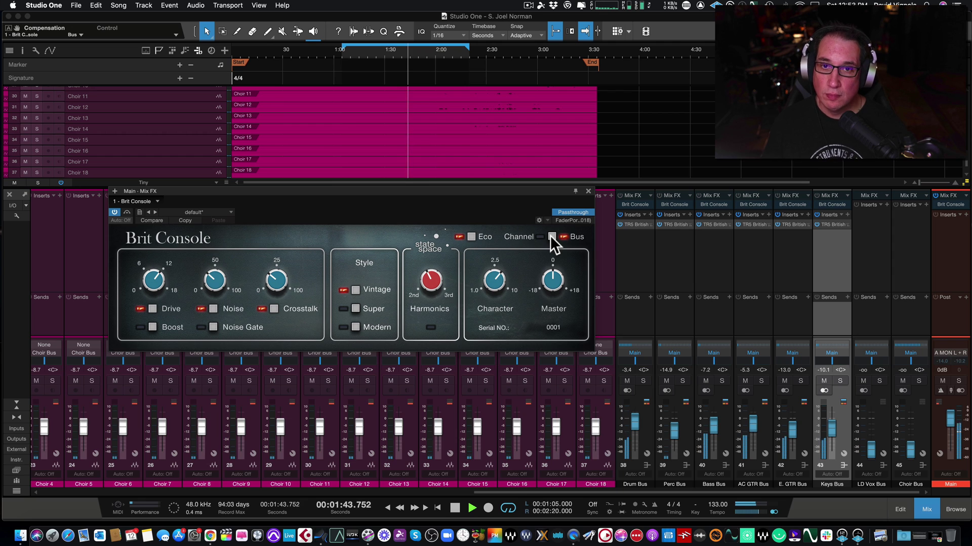
left_click(550, 236)
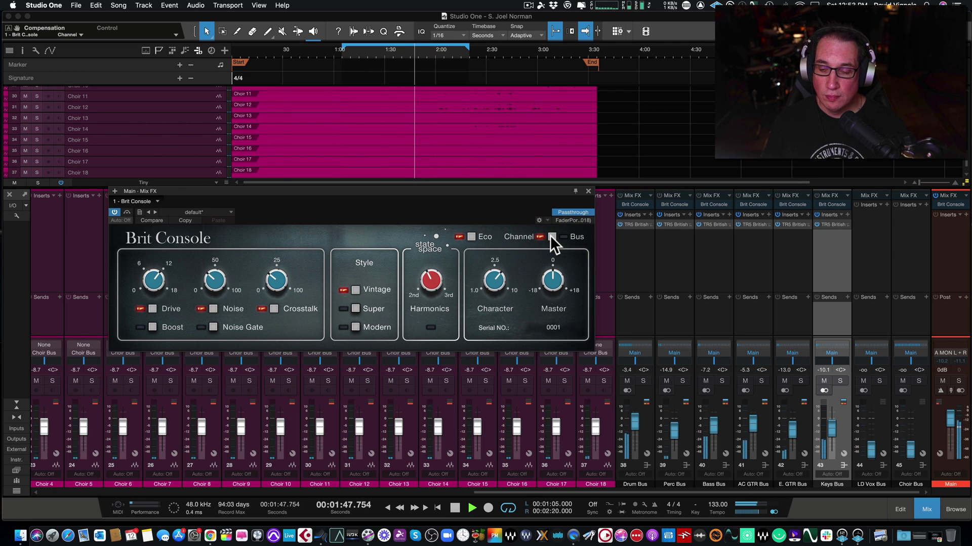
left_click(551, 236)
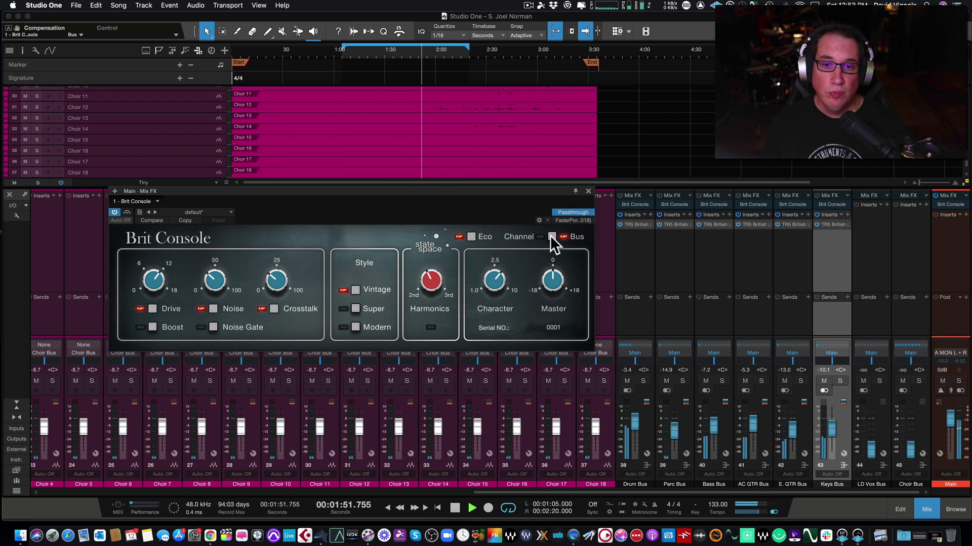
key("space")
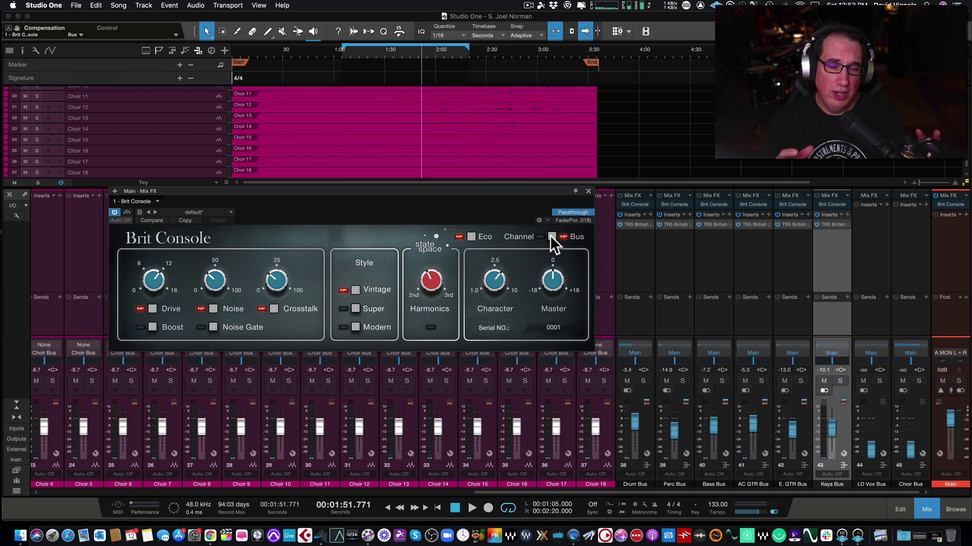
left_click_drag(461, 188, 431, 170)
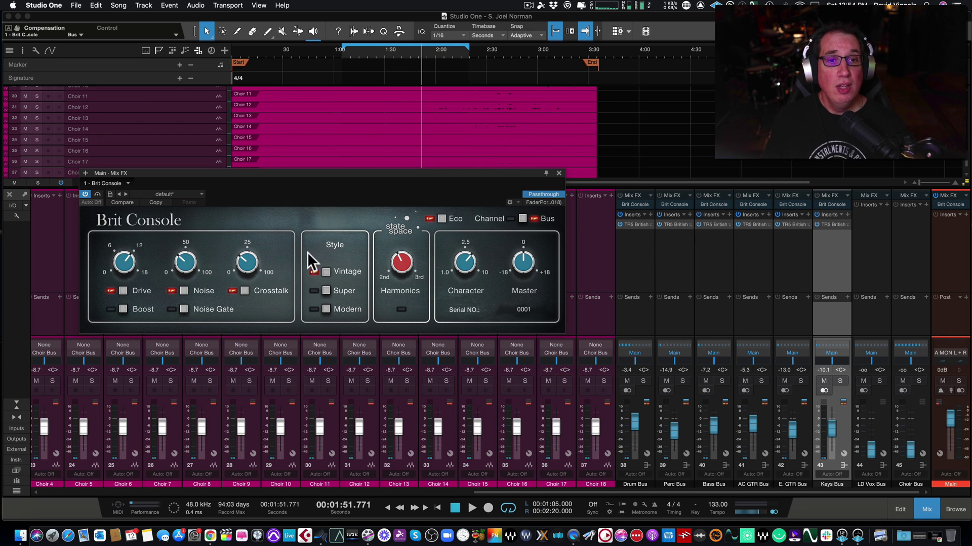
left_click_drag(293, 172, 287, 174)
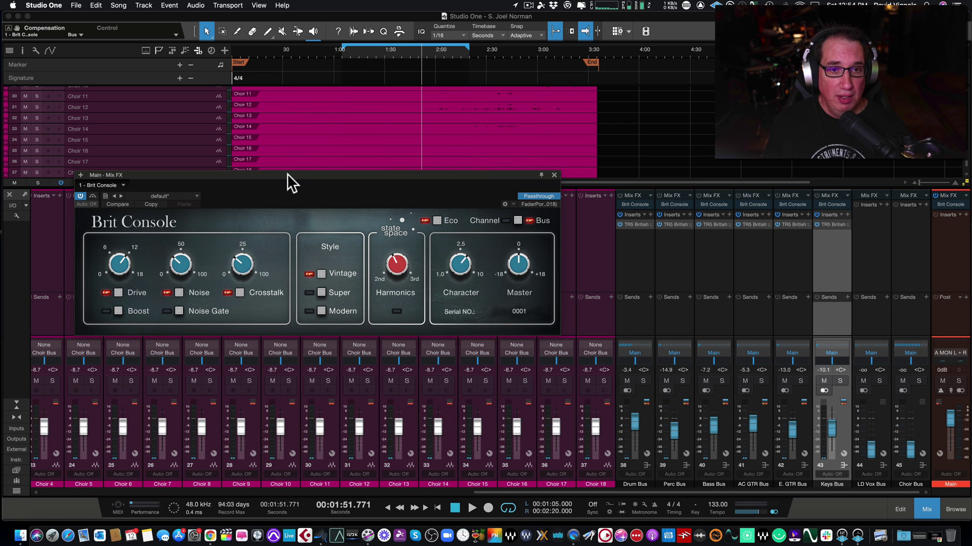
left_click_drag(287, 175, 285, 172)
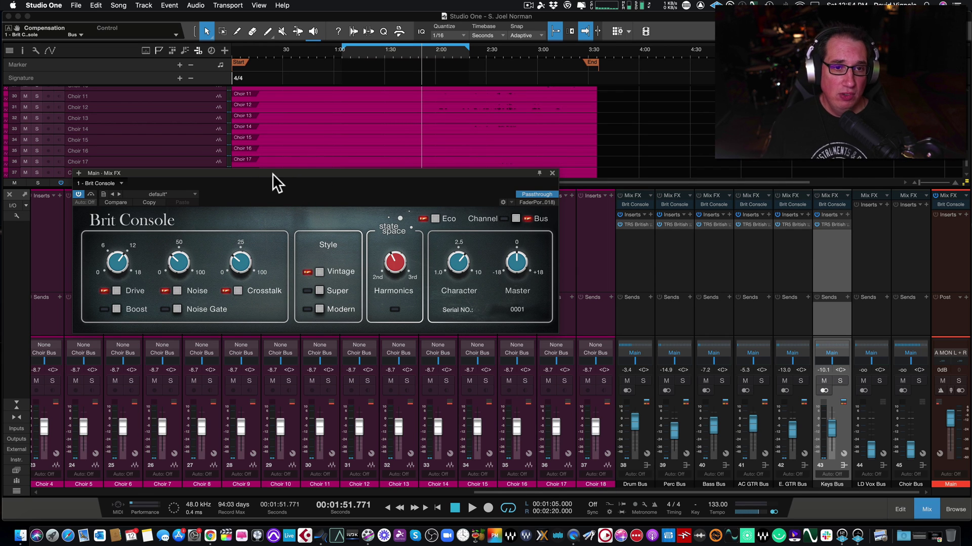
left_click_drag(273, 174, 271, 170)
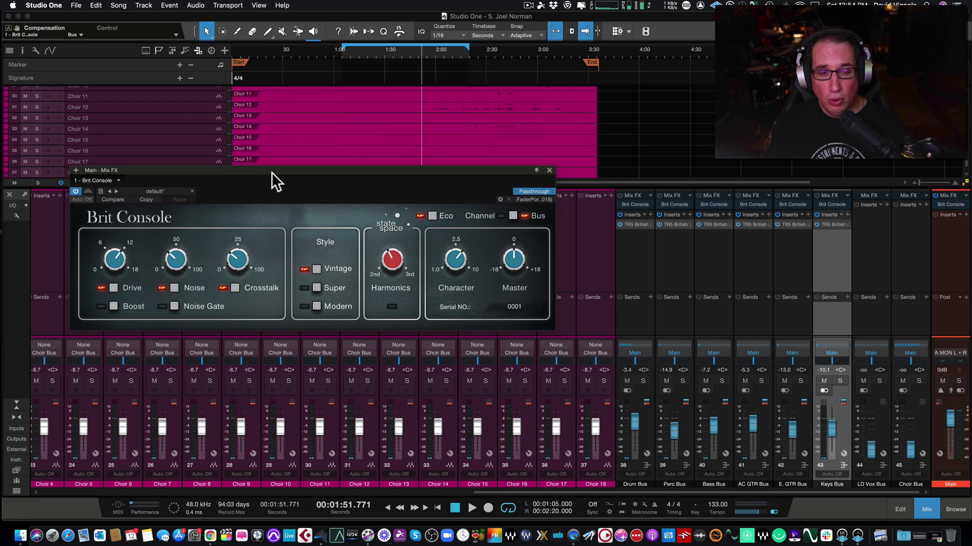
left_click_drag(274, 171, 271, 171)
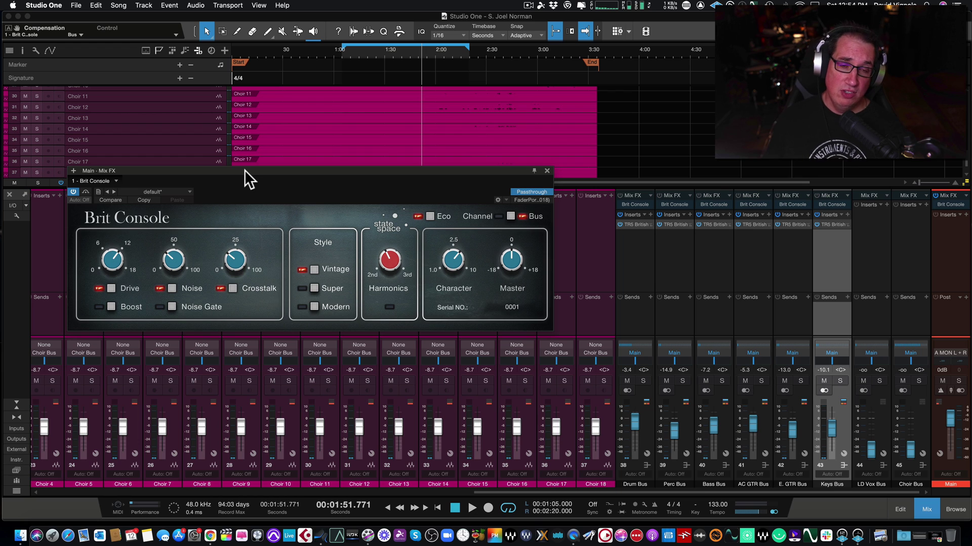
left_click_drag(252, 168, 251, 169)
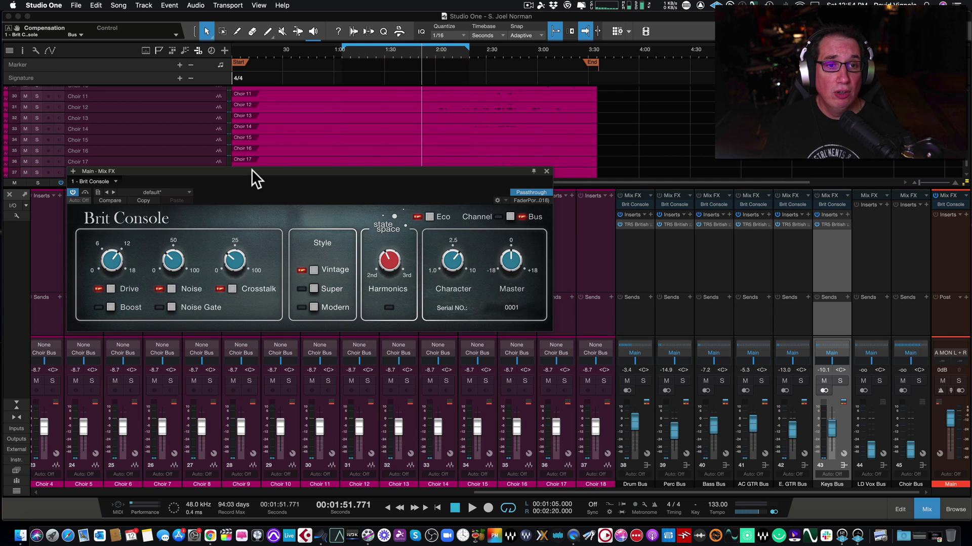
left_click_drag(252, 170, 250, 169)
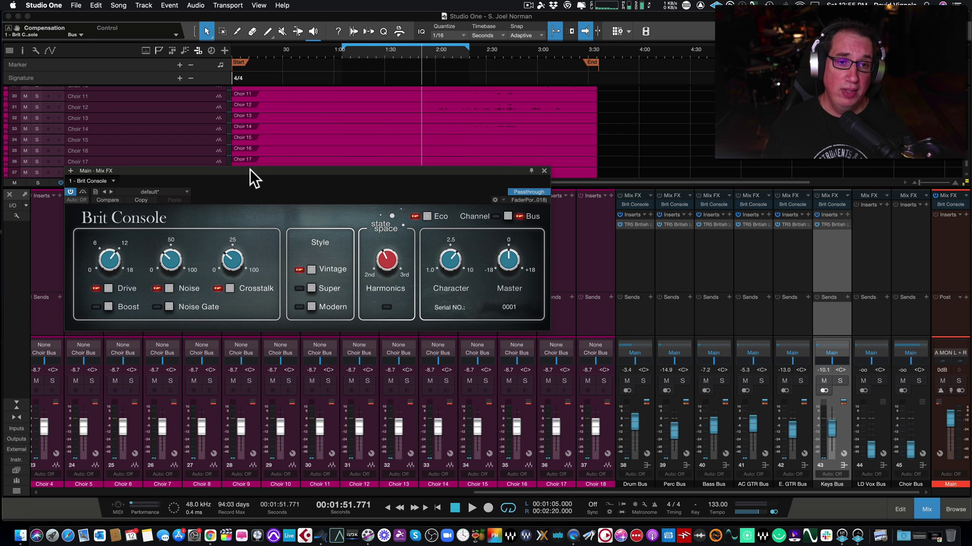
left_click_drag(253, 169, 255, 166)
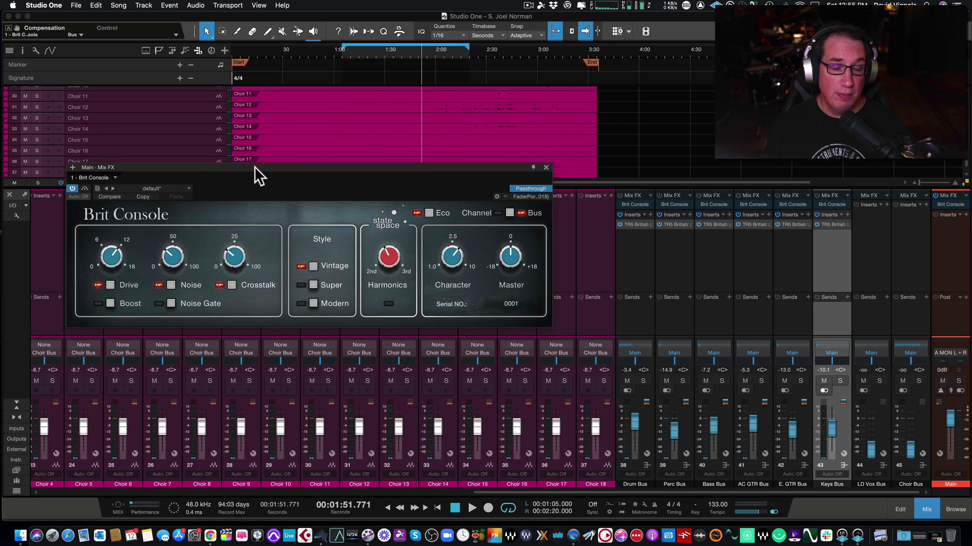